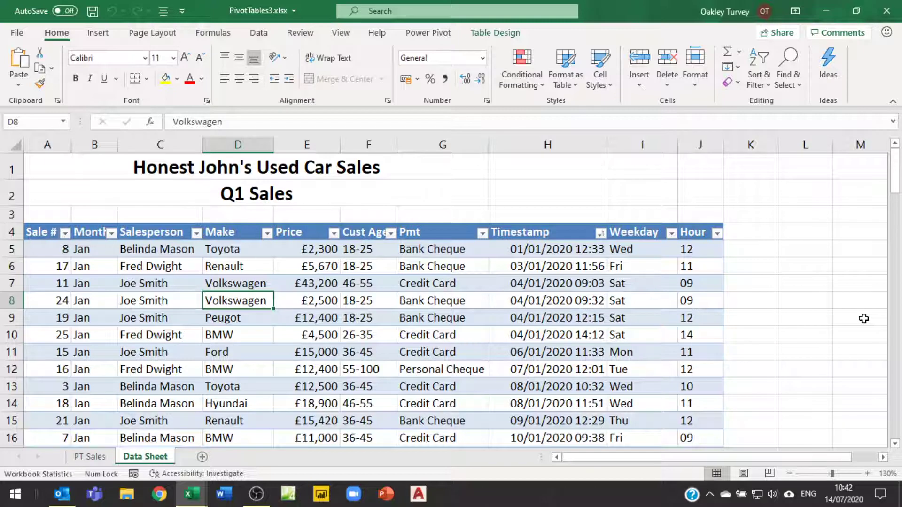
Examine the repeated Salesperson entries in the Data Sheet's sales table and the empty columns K to M beside it.
left_click(159, 307)
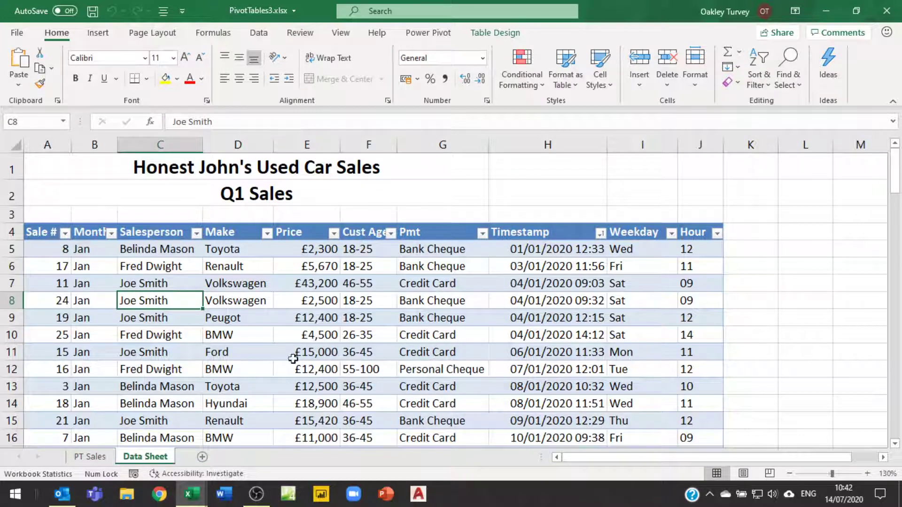
left_click(162, 251)
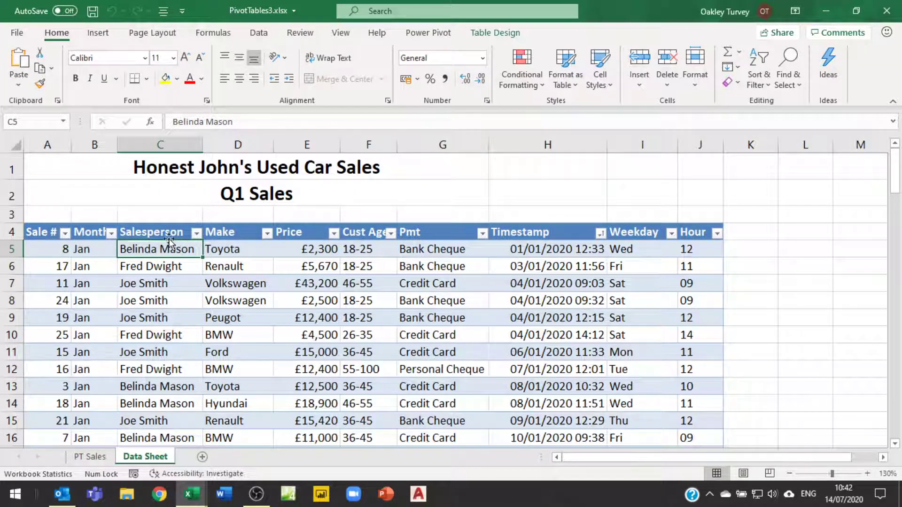
left_click(160, 386)
left_click(155, 404)
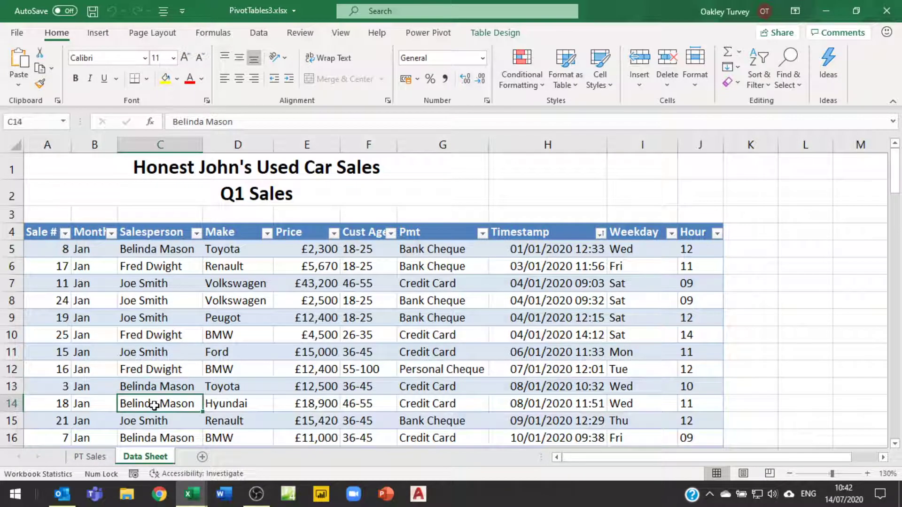
left_click(162, 437)
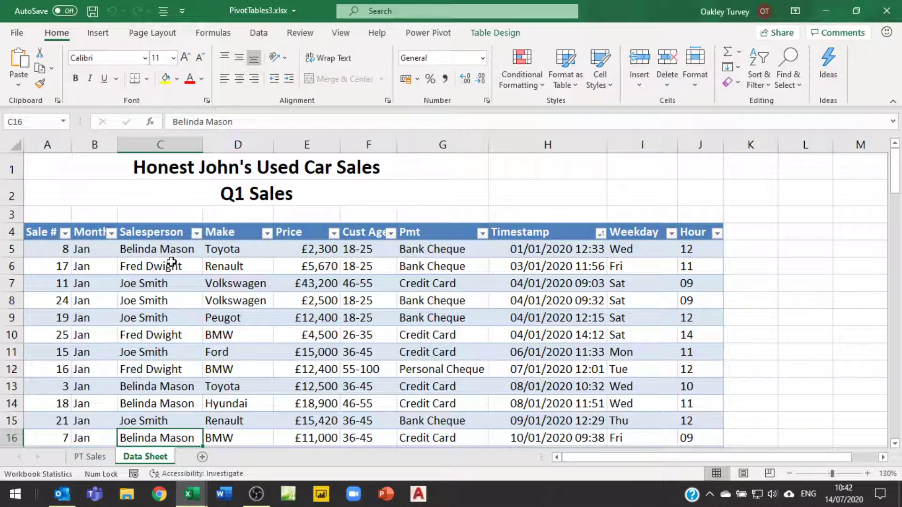
left_click(163, 250)
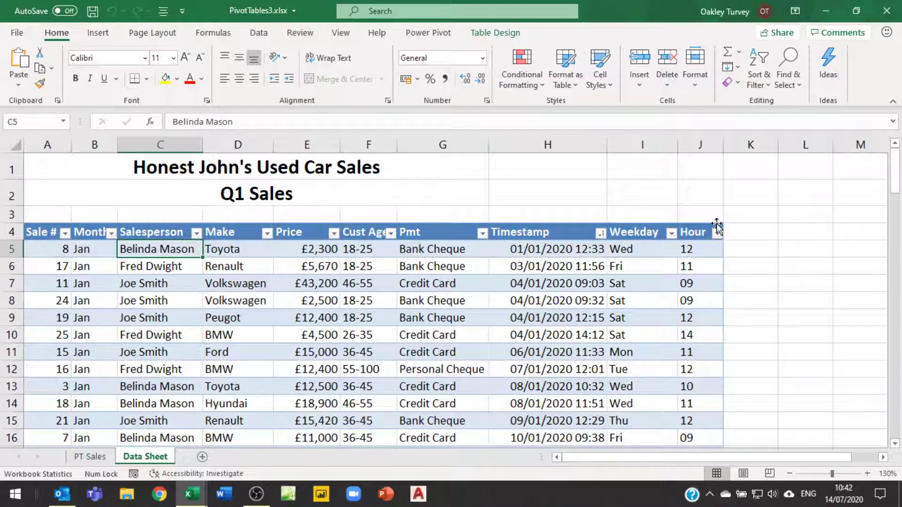
left_click(754, 253)
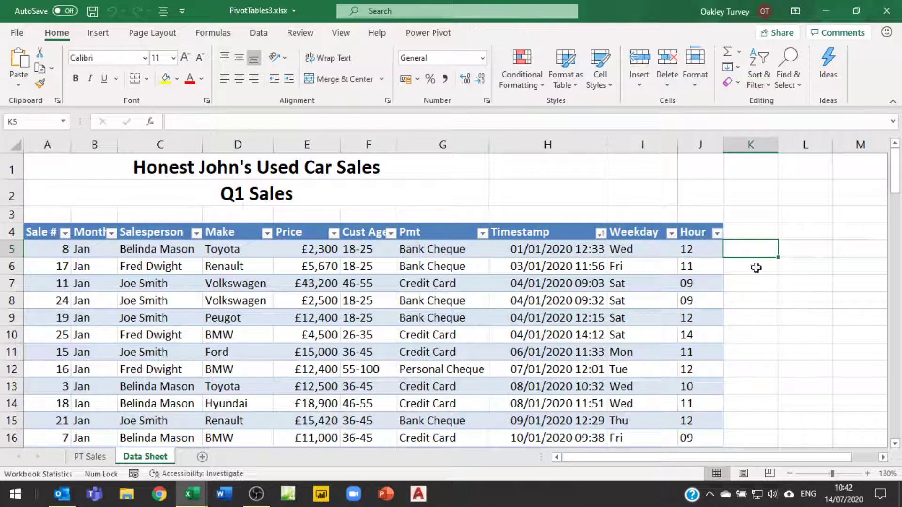
left_click(802, 250)
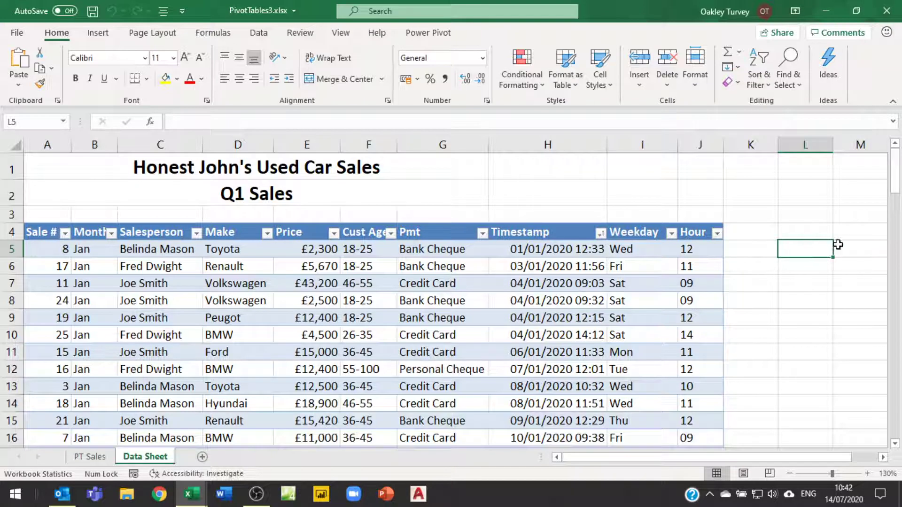
left_click(859, 246)
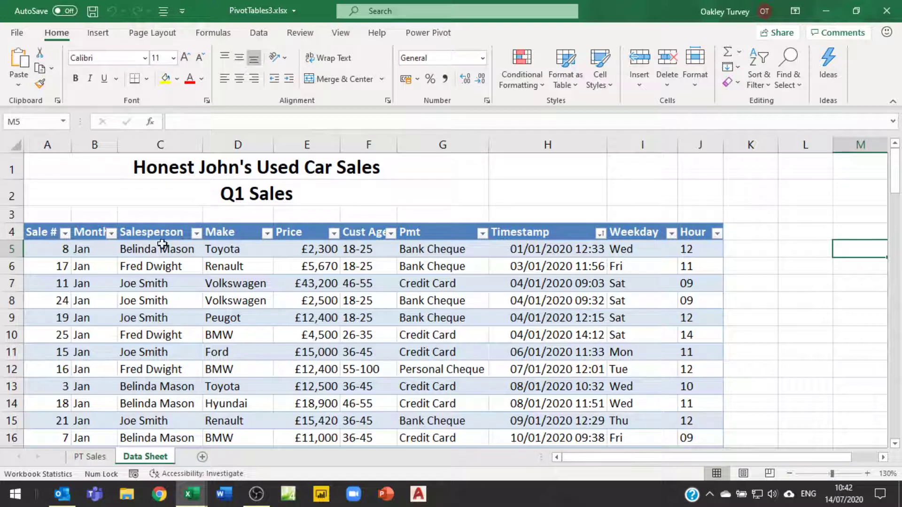
Close PivotTables3.xlsx, bring up PivotTables4.xlsx and examine the IDSalesperson codes on the Data Sheet.
left_click(889, 14)
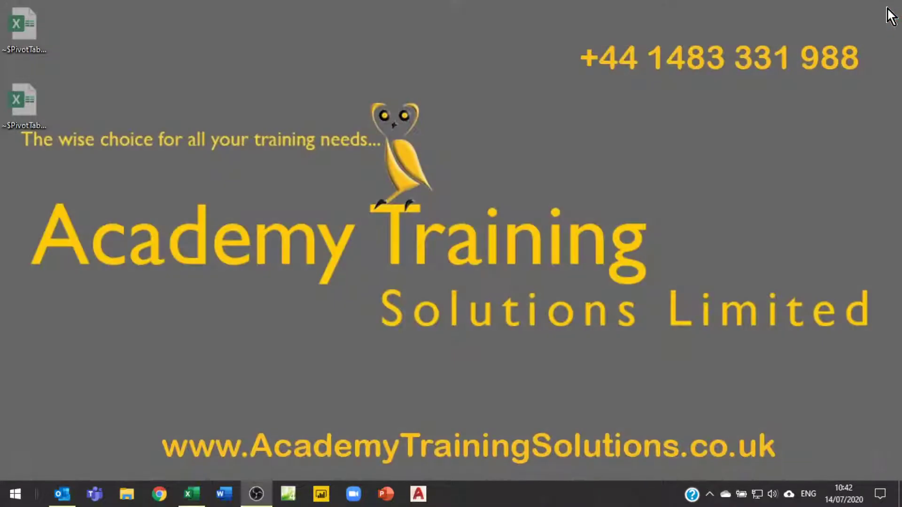
left_click(192, 494)
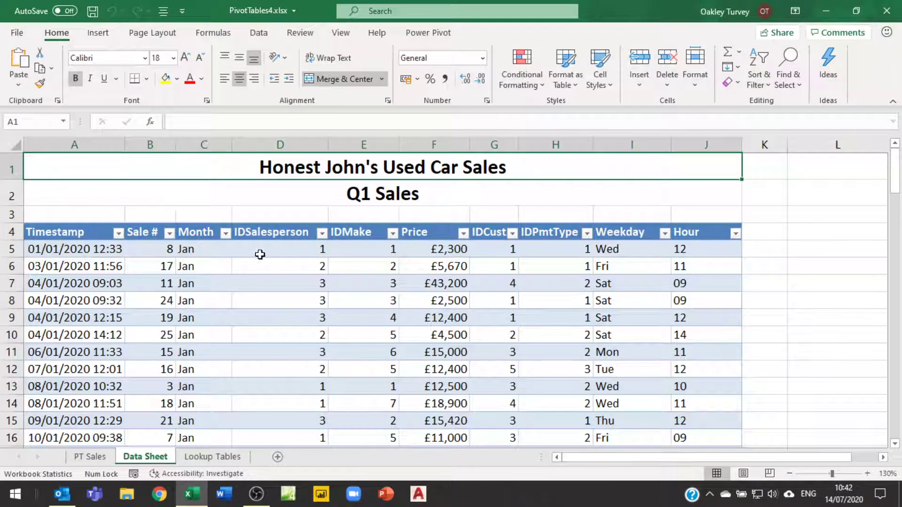
left_click(289, 250)
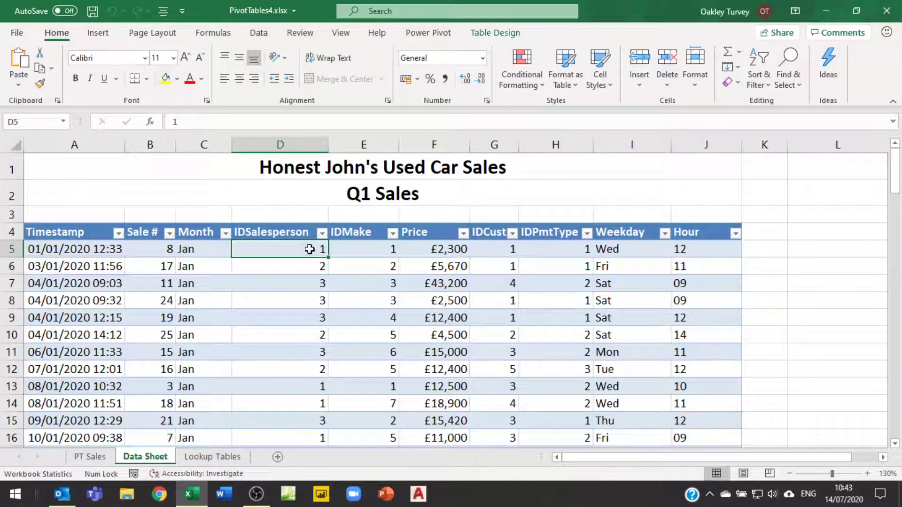
left_click(307, 385)
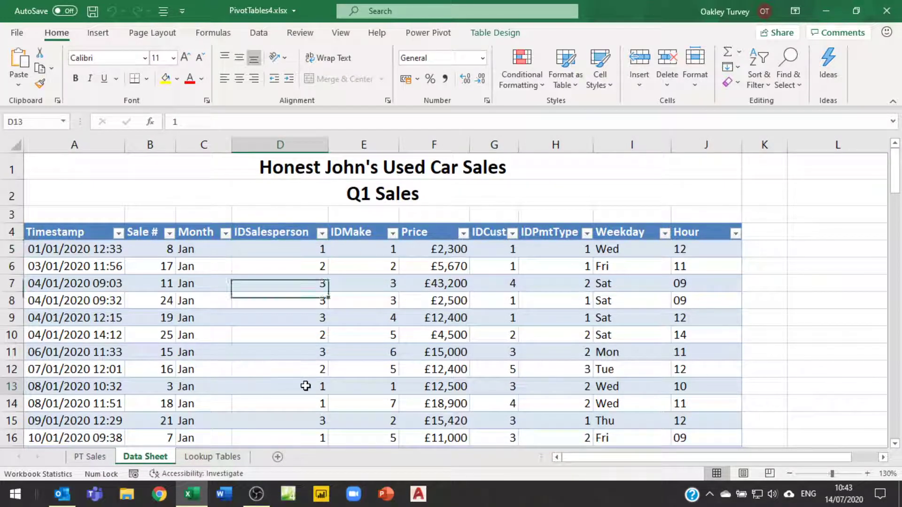
left_click(302, 251)
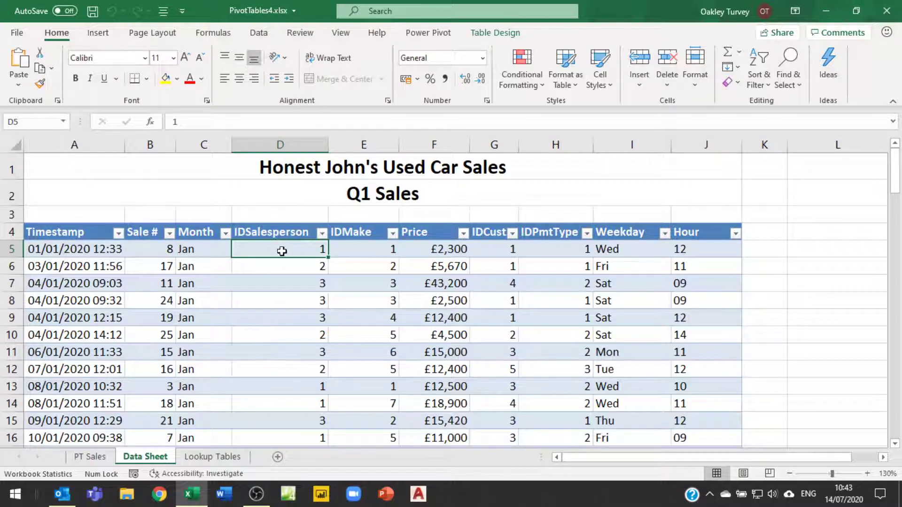
Compare the salesperson table on the Lookup Tables sheet with the IDSalesperson codes on the Data Sheet.
left_click(213, 456)
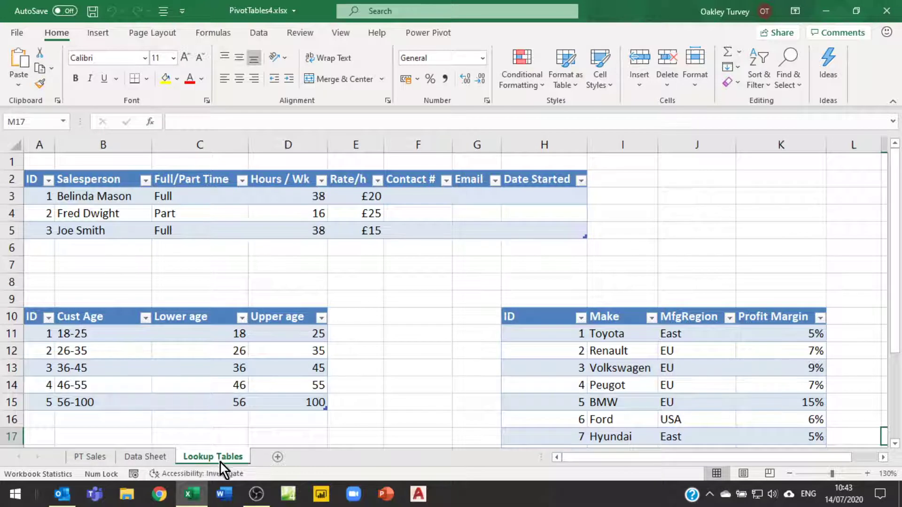
left_click(102, 198)
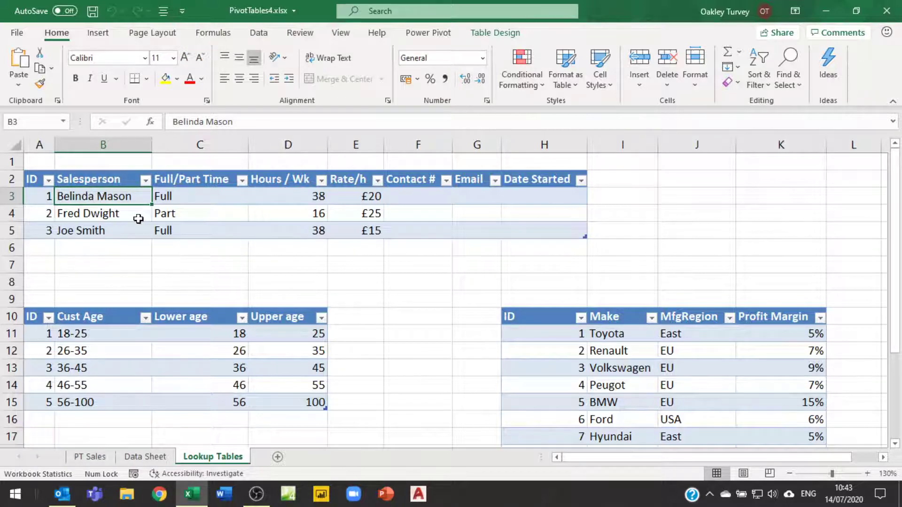
left_click(167, 457)
left_click(290, 316)
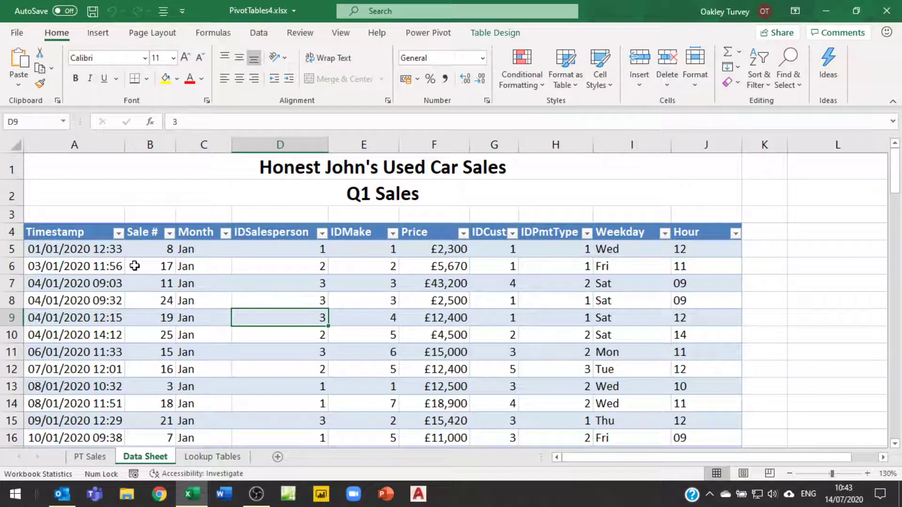
Select the first sales record and check the table names of the sales table and the salesperson lookup table.
left_click_drag(81, 252, 676, 248)
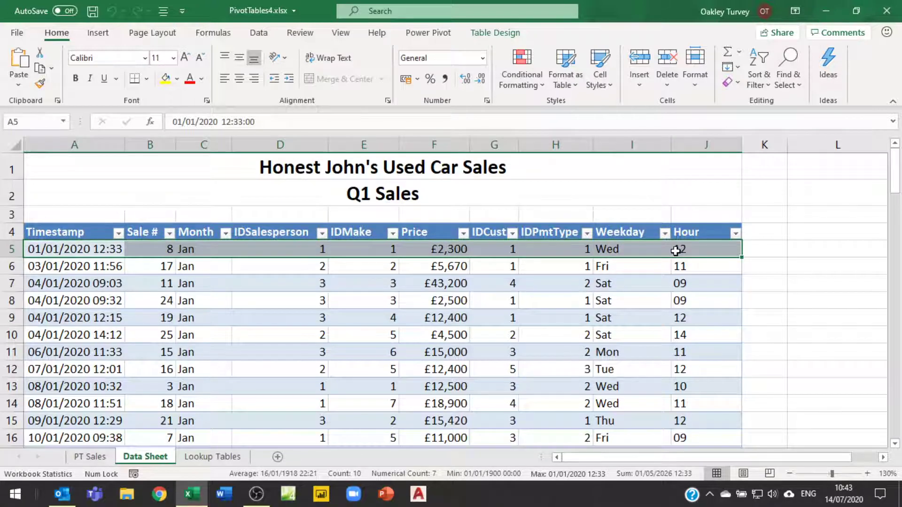
left_click(501, 32)
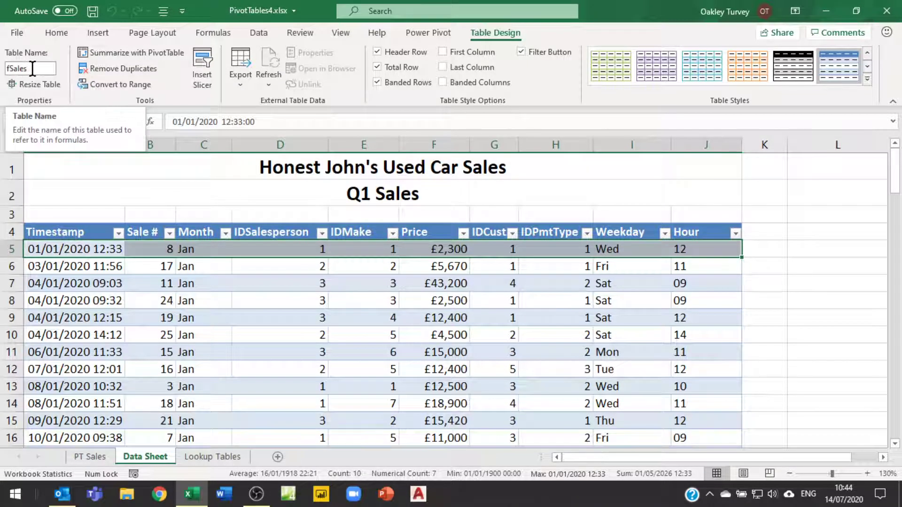
left_click(215, 458)
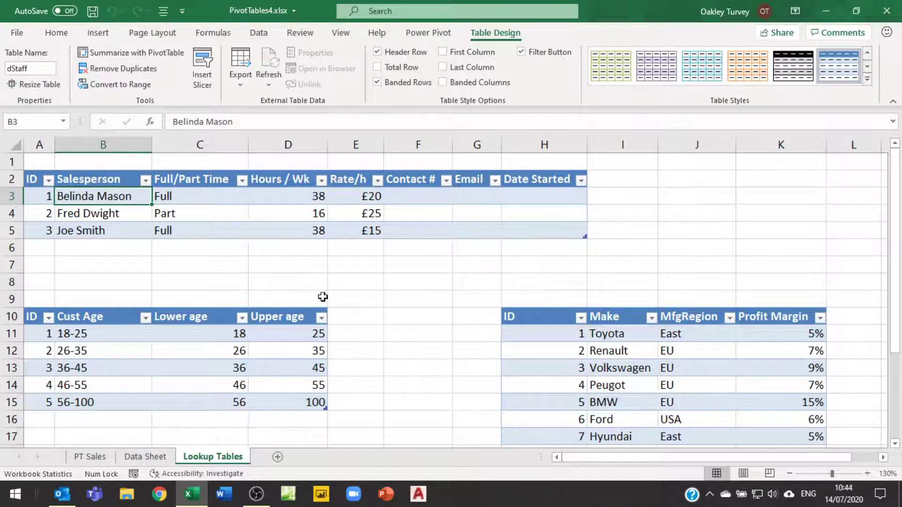
left_click(136, 455)
mouse_move(253, 483)
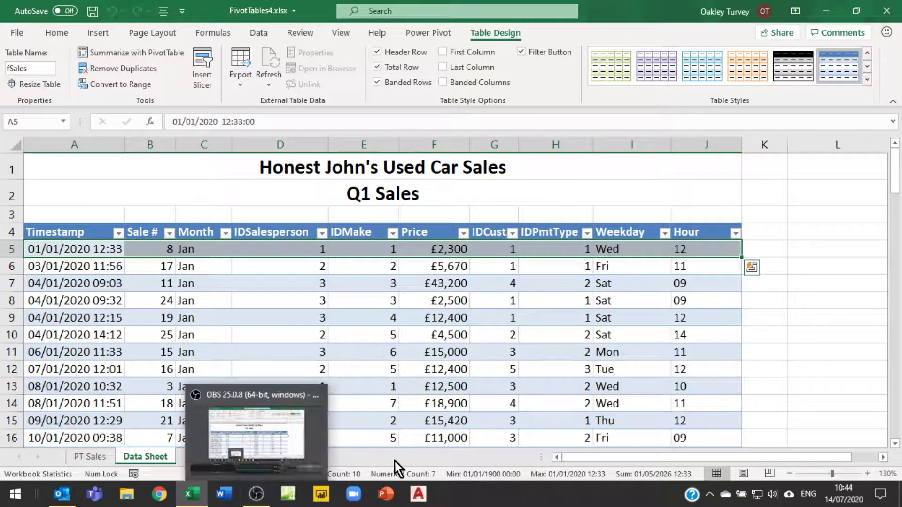
Review the tables on the Lookup Tables sheet, from the salesperson table down to the payment types, and check the salesperson ID column.
left_click(233, 458)
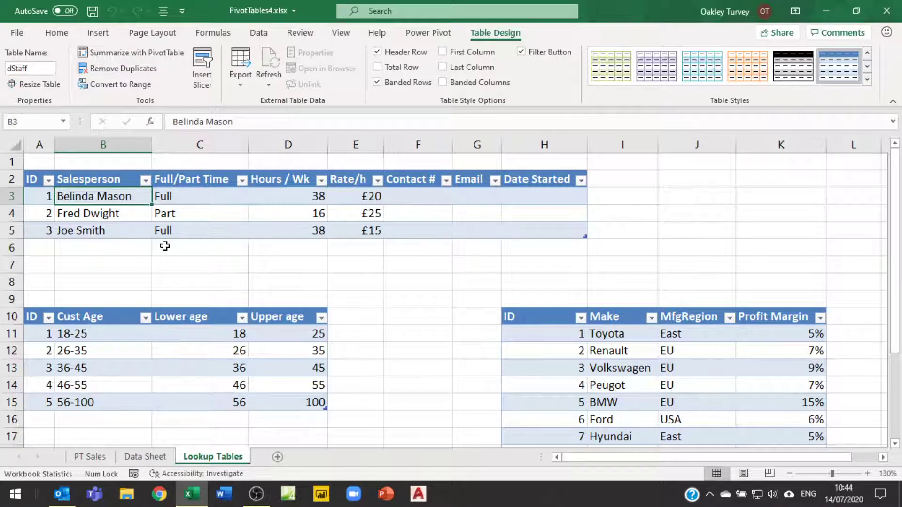
left_click(192, 212)
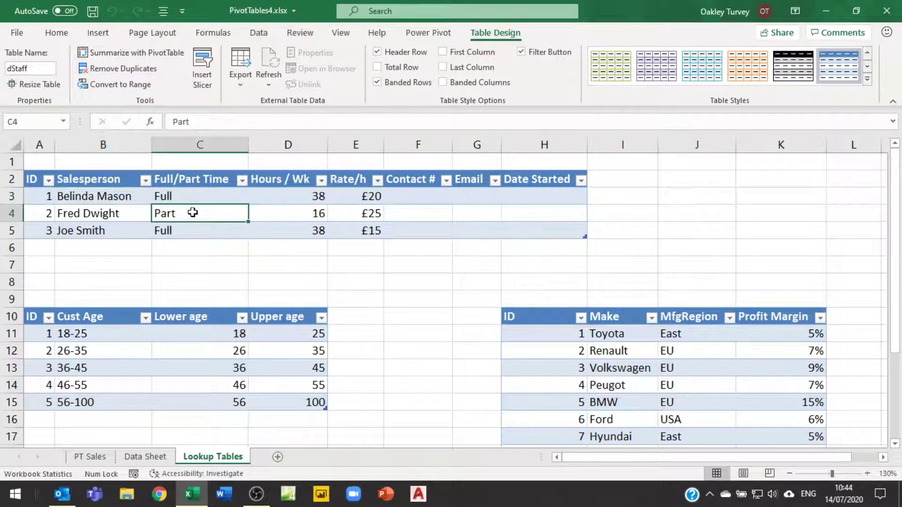
scroll(214, 214, "down", 4)
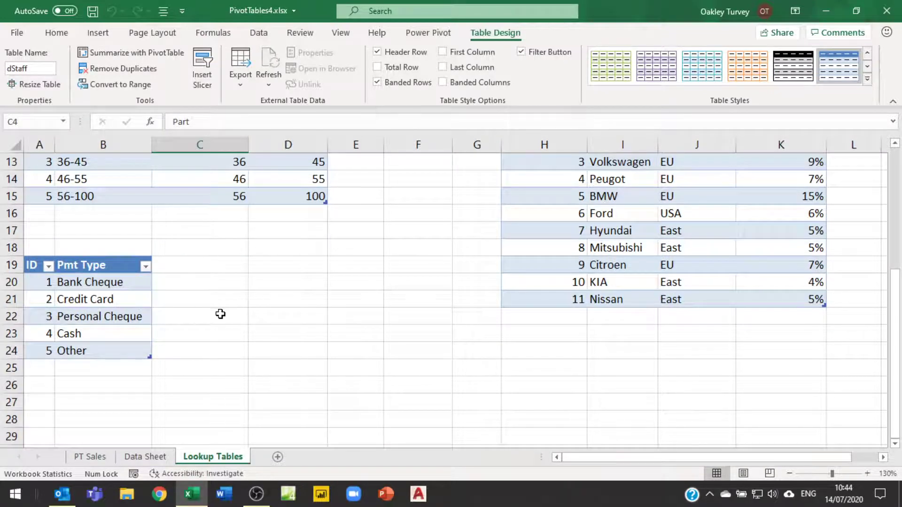
scroll(265, 308, "up", 4)
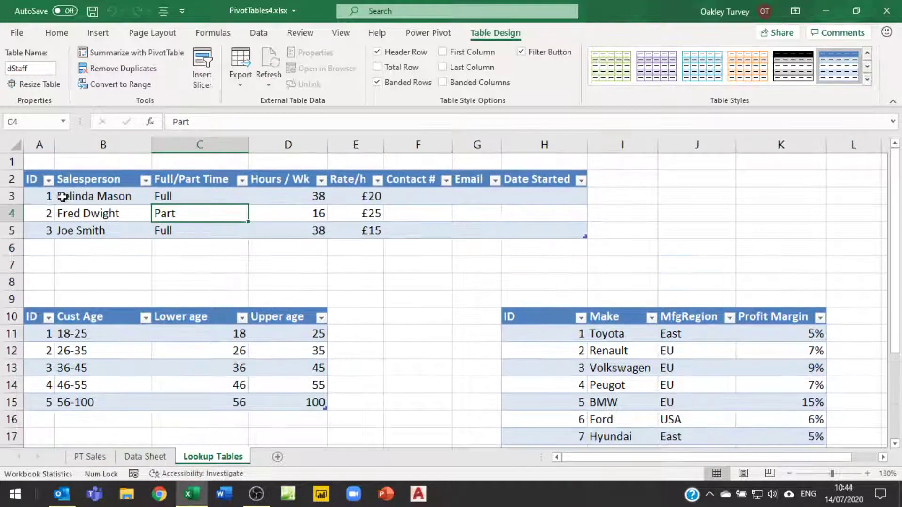
left_click(45, 197)
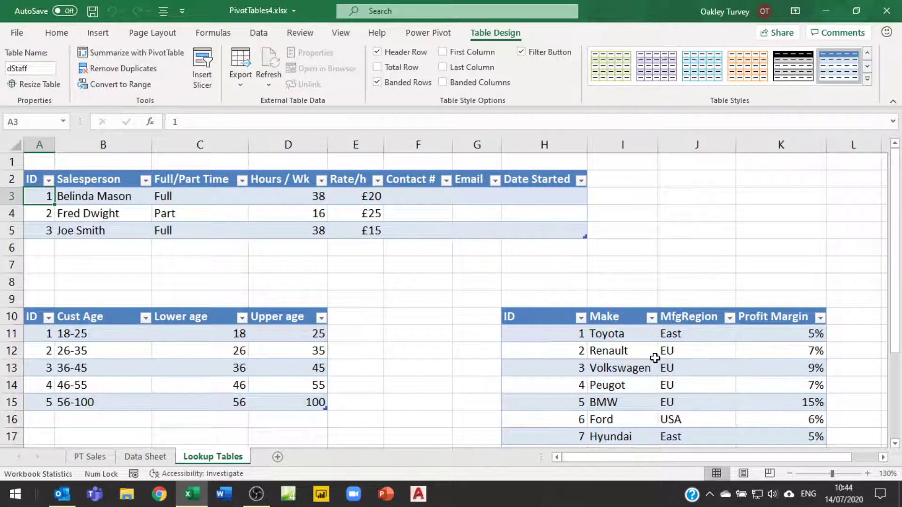
Inspect the Make, MfgRegion and Profit Margin columns of the car make lookup table.
scroll(679, 368, "down", 3)
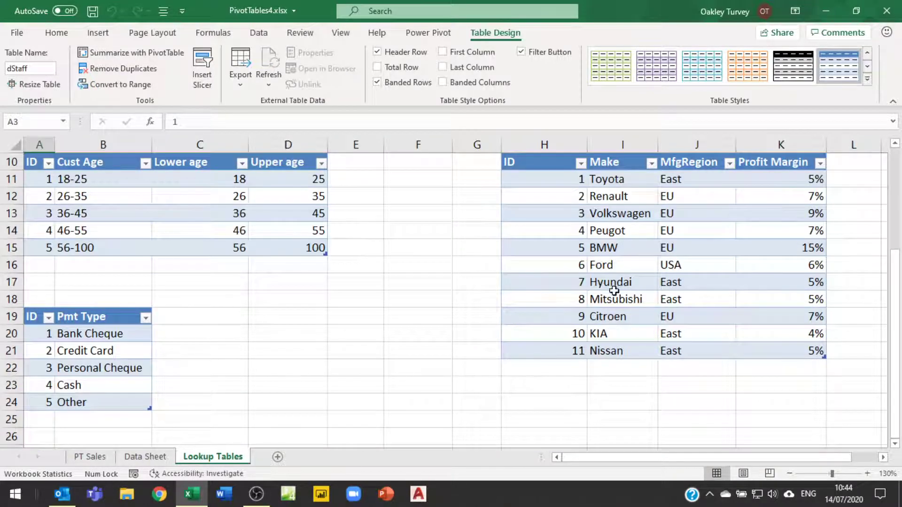
left_click(608, 181)
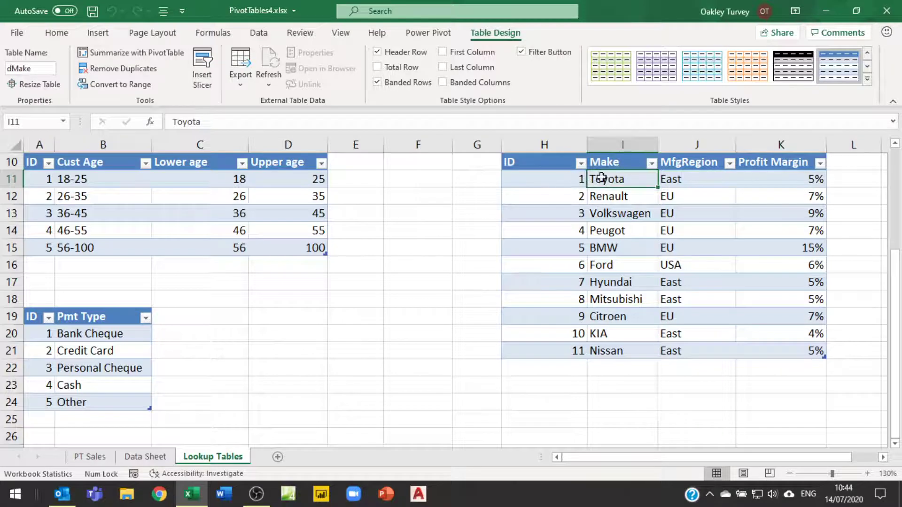
left_click(681, 175)
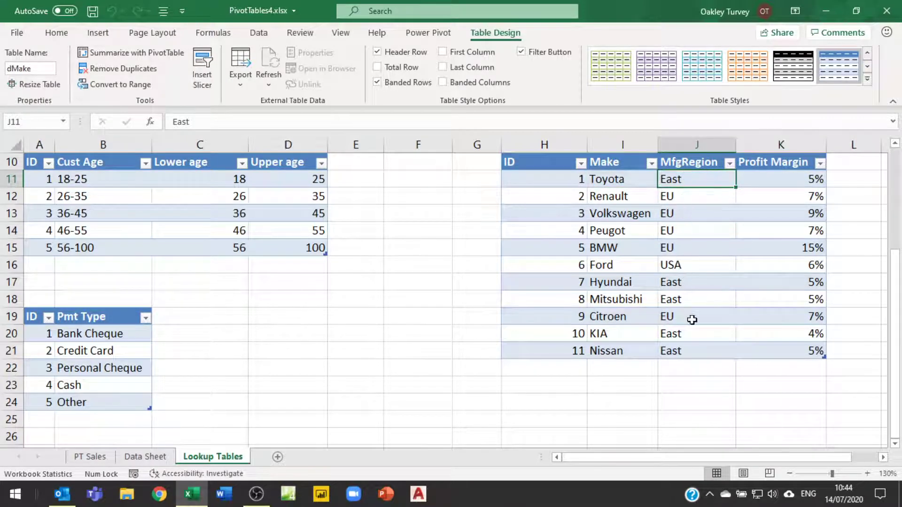
left_click(793, 182)
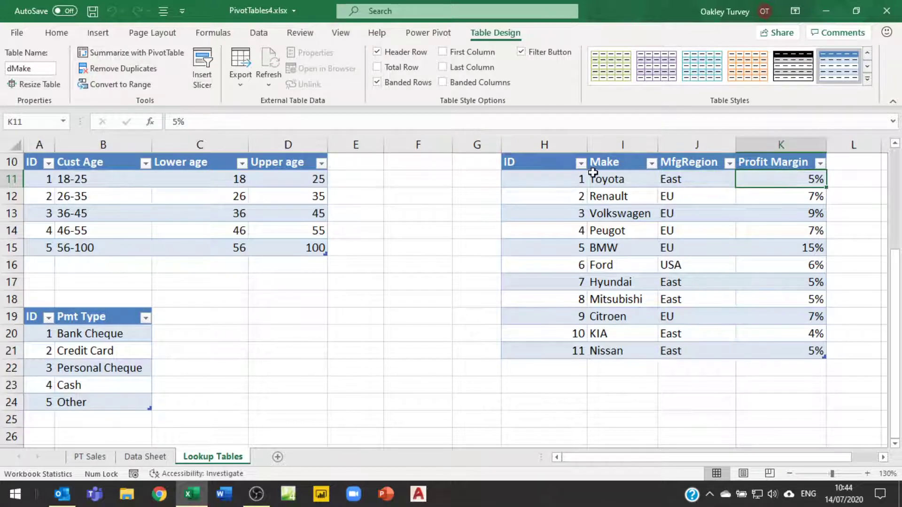
left_click(608, 180)
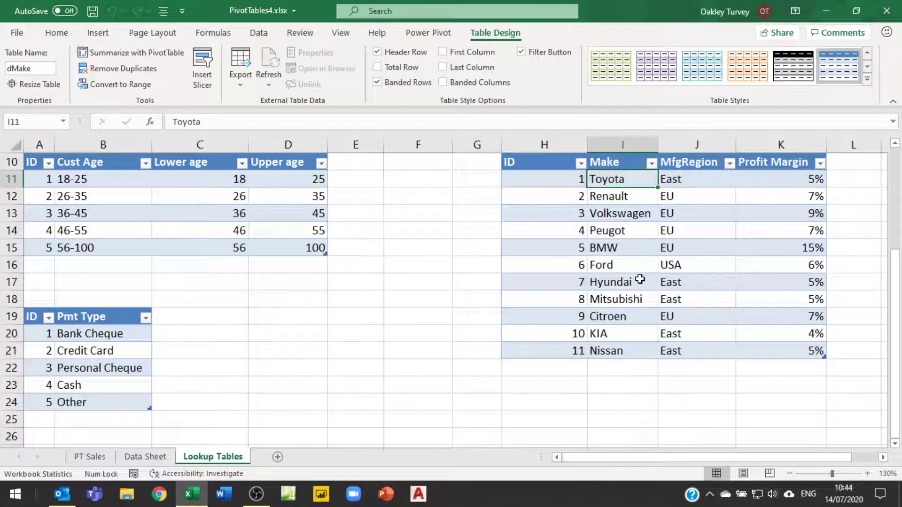
scroll(690, 270, "up", 3)
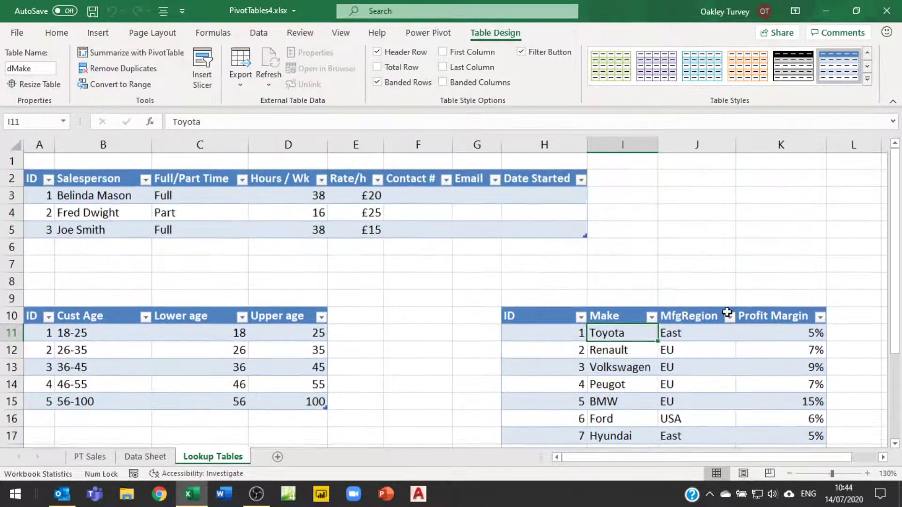
Review the Profit Margin values for Toyota through BMW and the salespeople's Hours / Wk and Rate/h, finishing on the Data Sheet.
left_click_drag(809, 335, 807, 402)
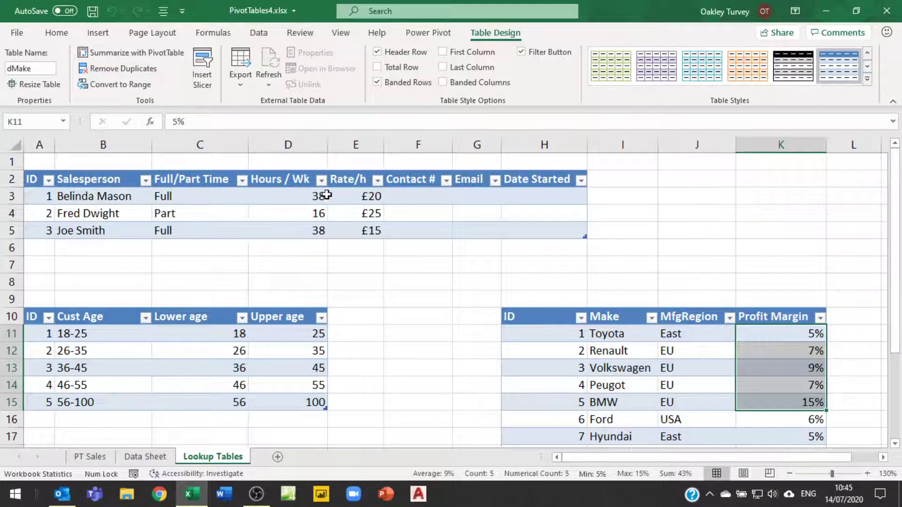
left_click(308, 198)
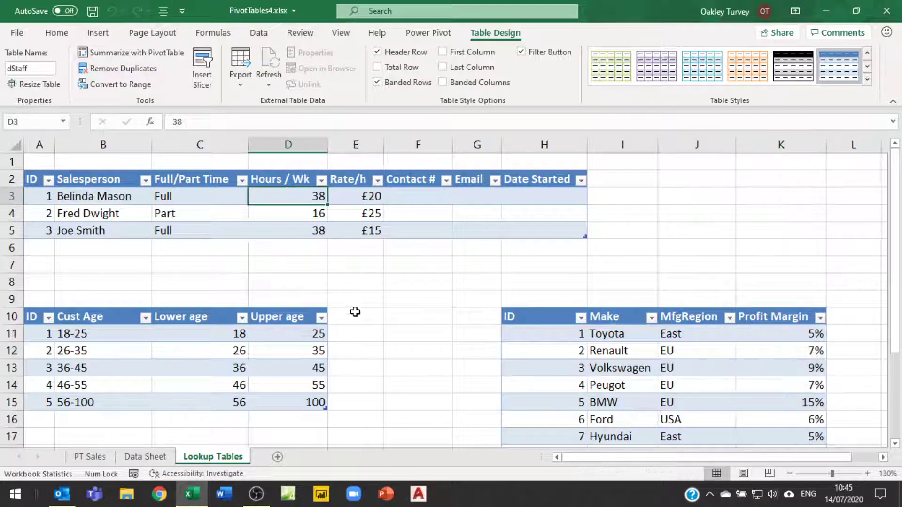
left_click(359, 197)
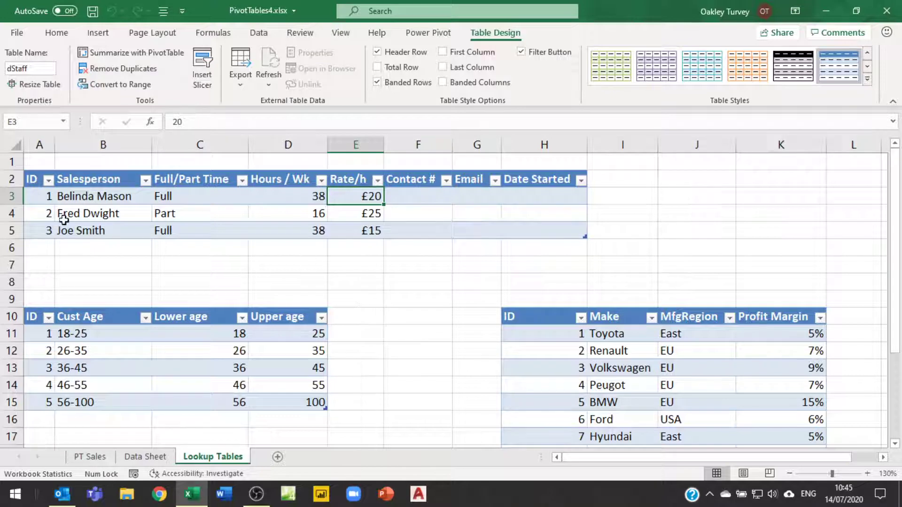
left_click(148, 459)
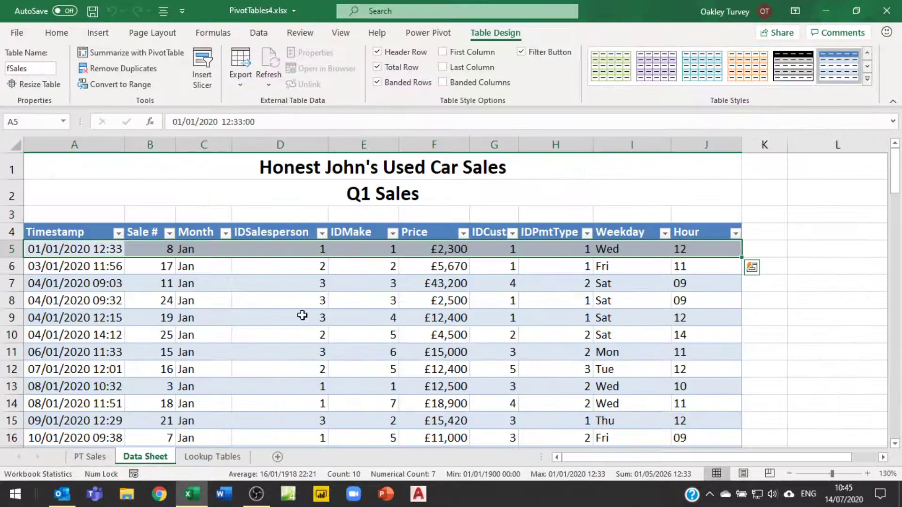
Check the IDSalesperson value of the third sale and the IDMake value of the fourth sale.
left_click(273, 286)
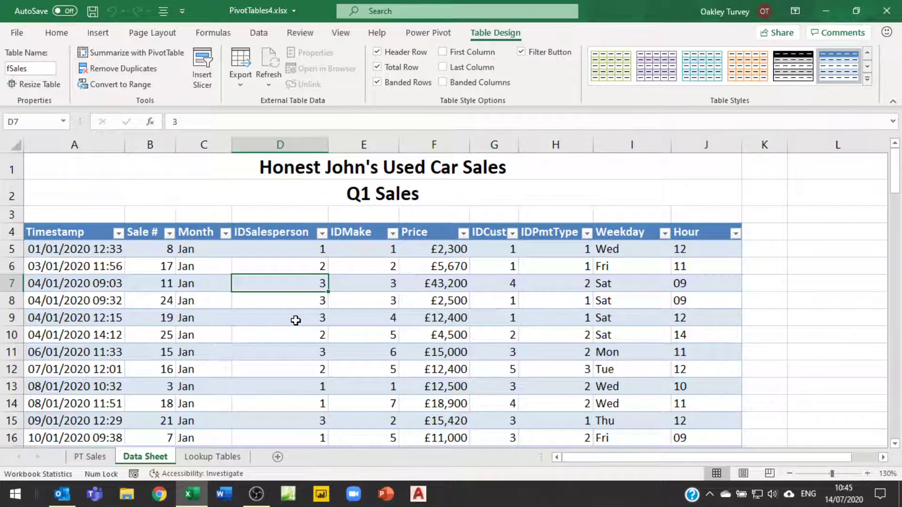
left_click(353, 304)
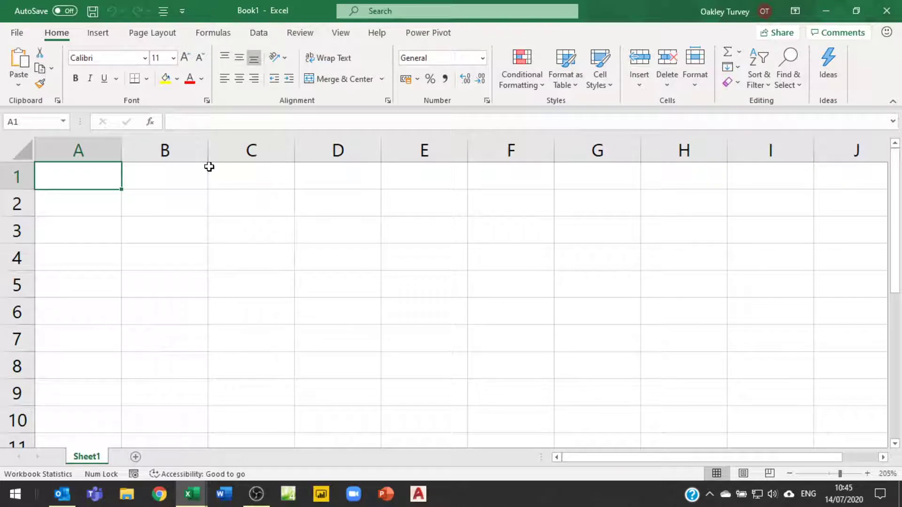
Start importing data from the PivotTables4.xlsx workbook on the Desktop into the blank workbook.
left_click(260, 33)
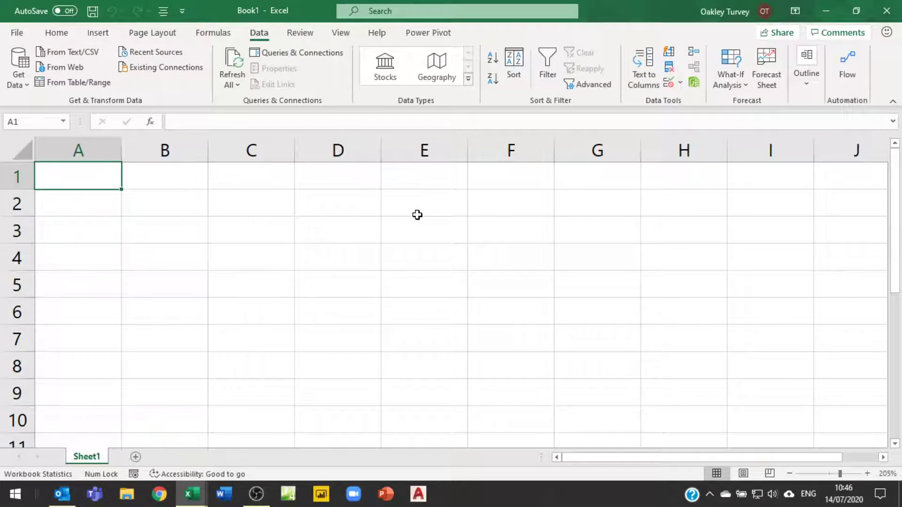
left_click(23, 86)
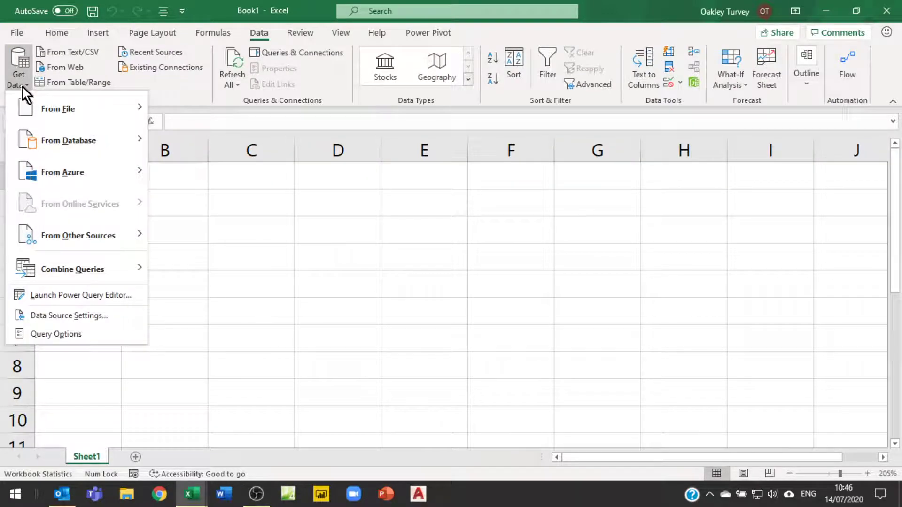
mouse_move(55, 109)
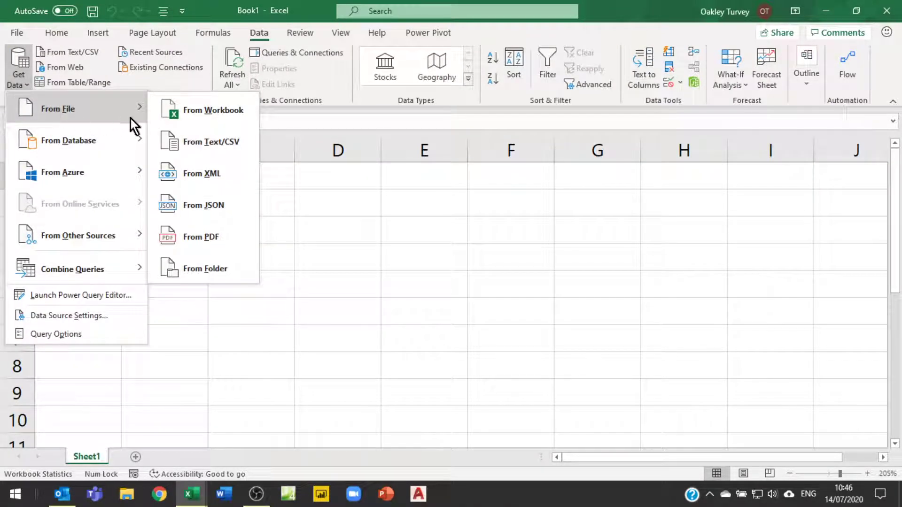
left_click(218, 111)
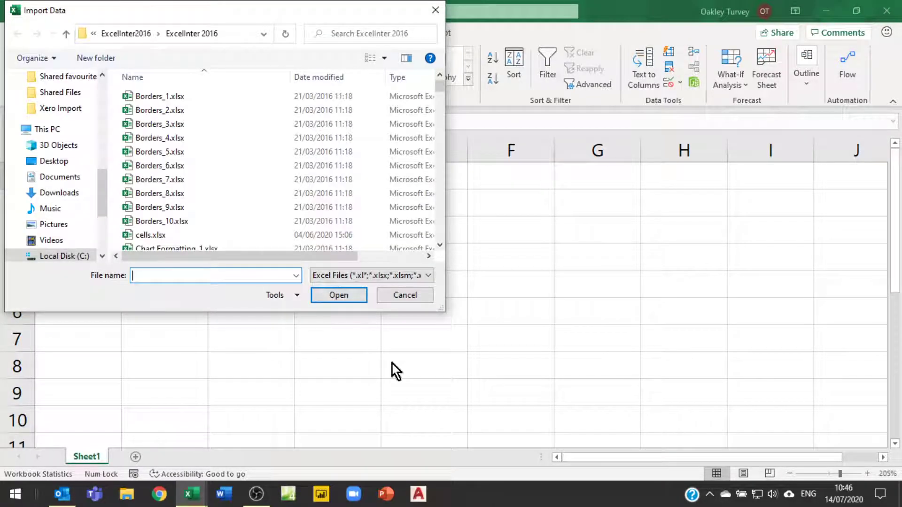
left_click(43, 164)
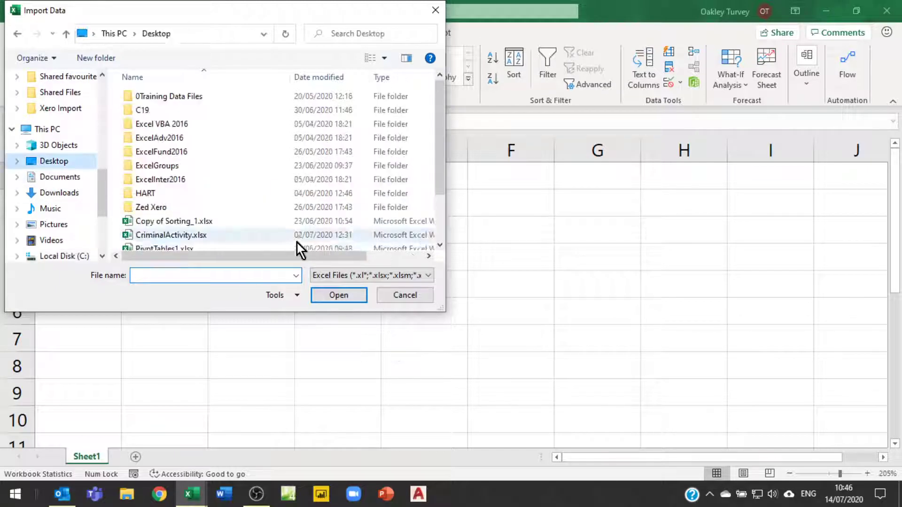
scroll(205, 192, "down", 1)
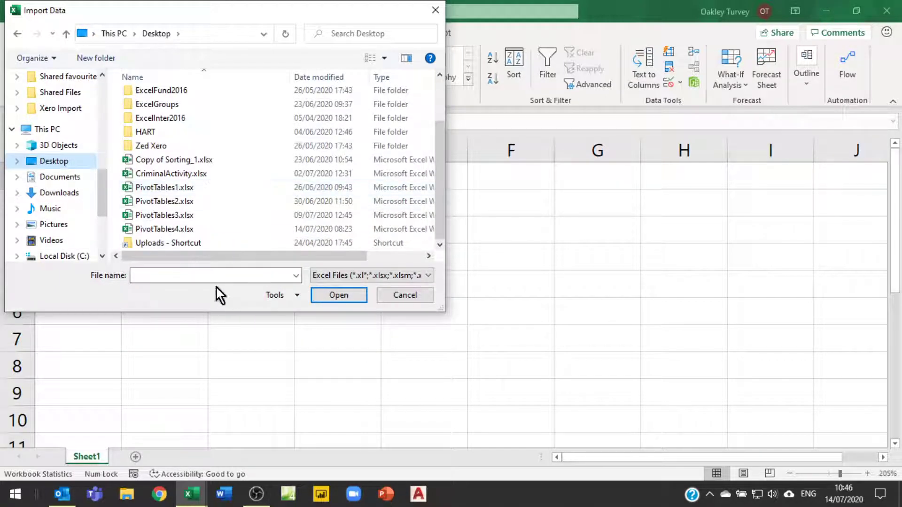
double_click(167, 228)
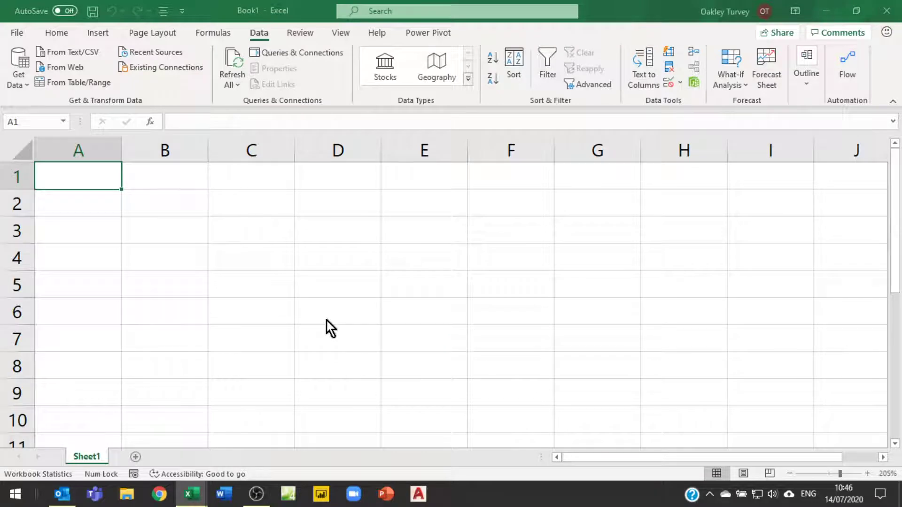
Try to close the PivotTables4.xlsx source workbook while its tables are being imported.
mouse_move(190, 493)
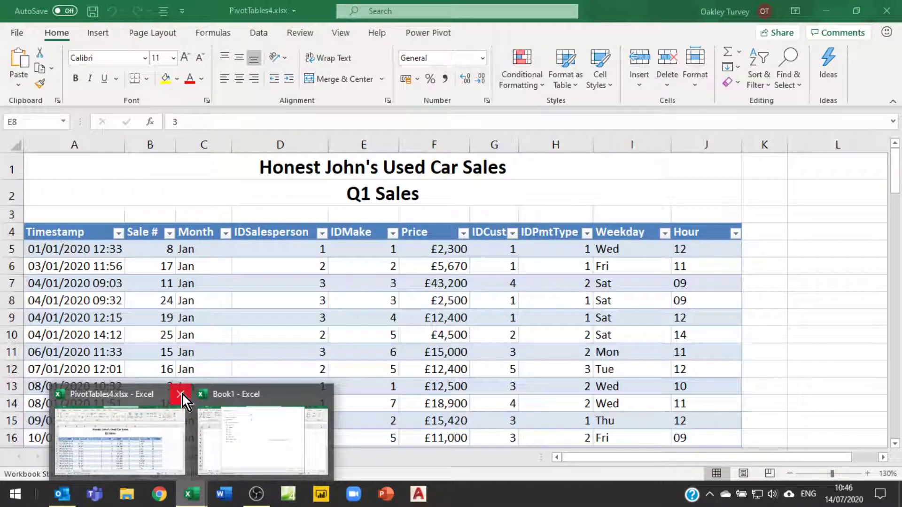
left_click(162, 433)
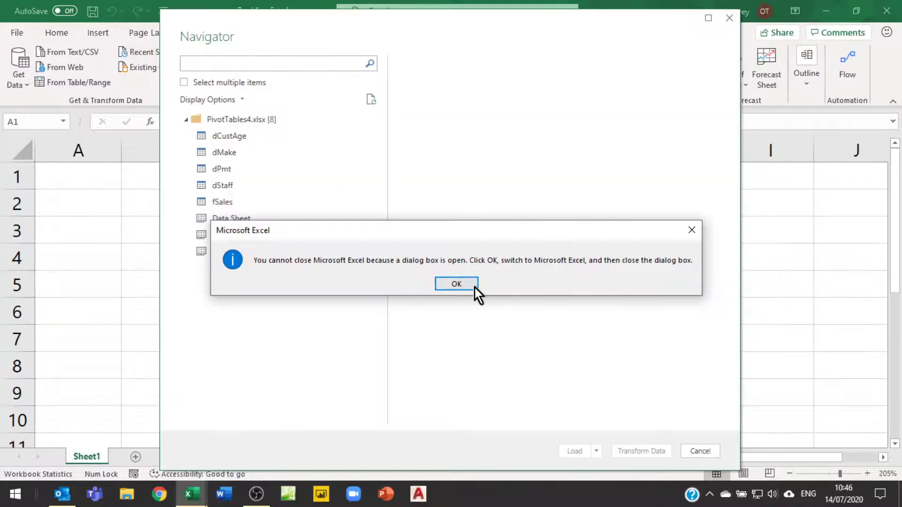
left_click(456, 283)
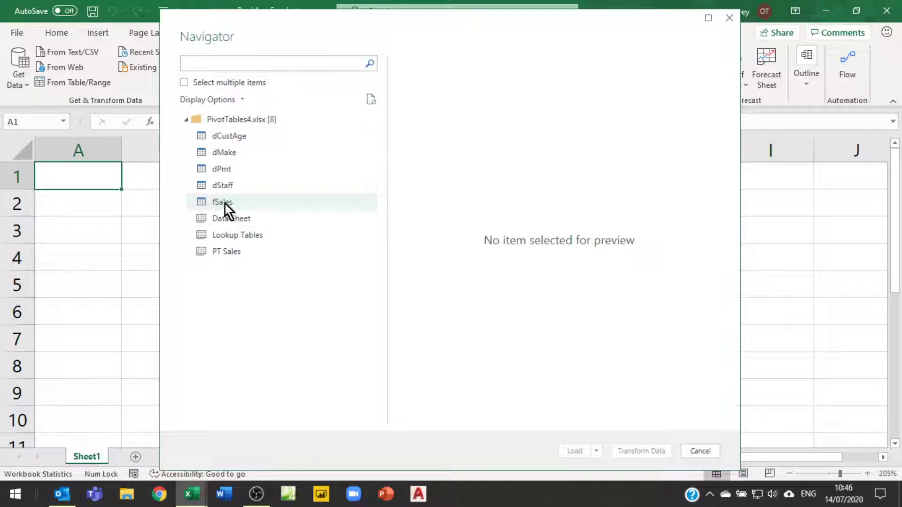
Choose the dCustAge, dMake, dPmt, dStaff and fSales tables together and open them in the Power Query Editor for transforming.
left_click(184, 82)
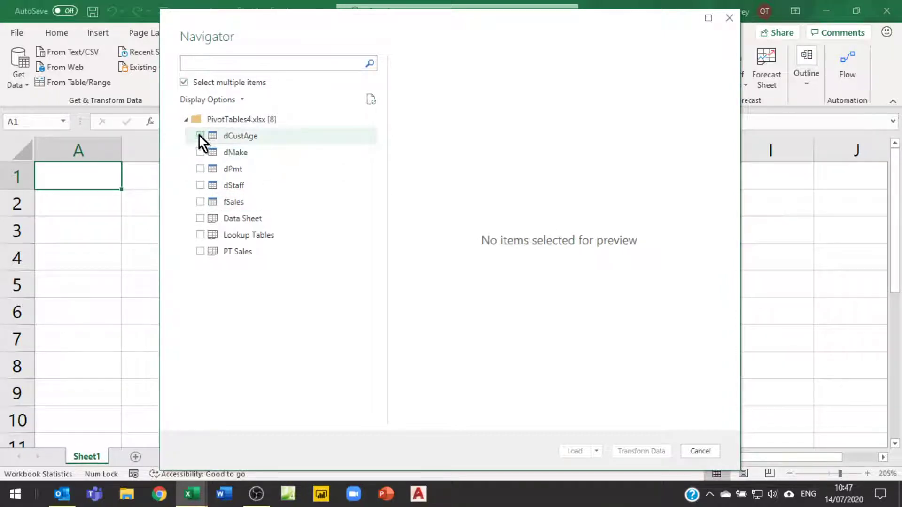
left_click(200, 135)
left_click(200, 152)
left_click(200, 168)
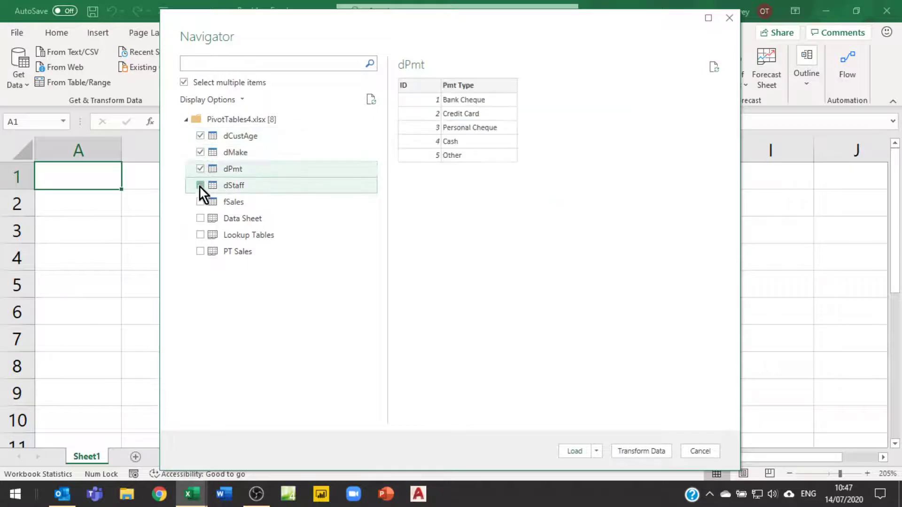
left_click(199, 185)
left_click(200, 203)
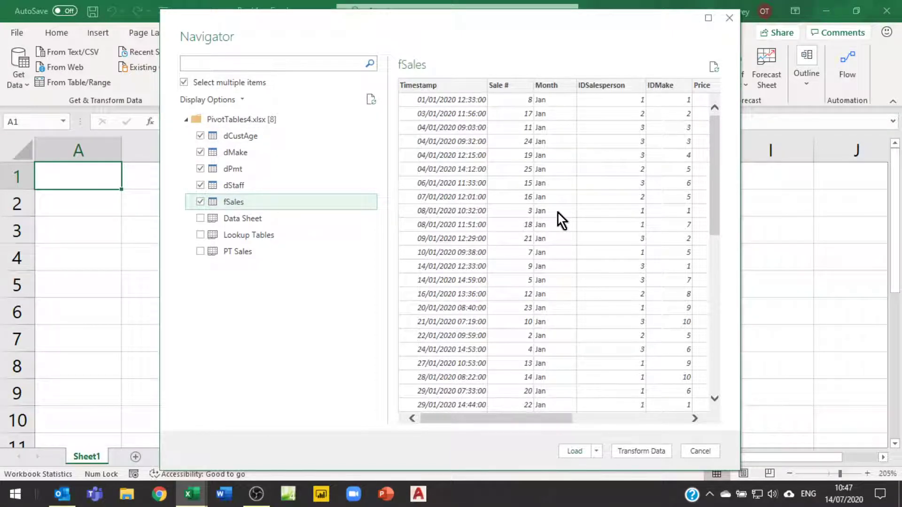
left_click(643, 453)
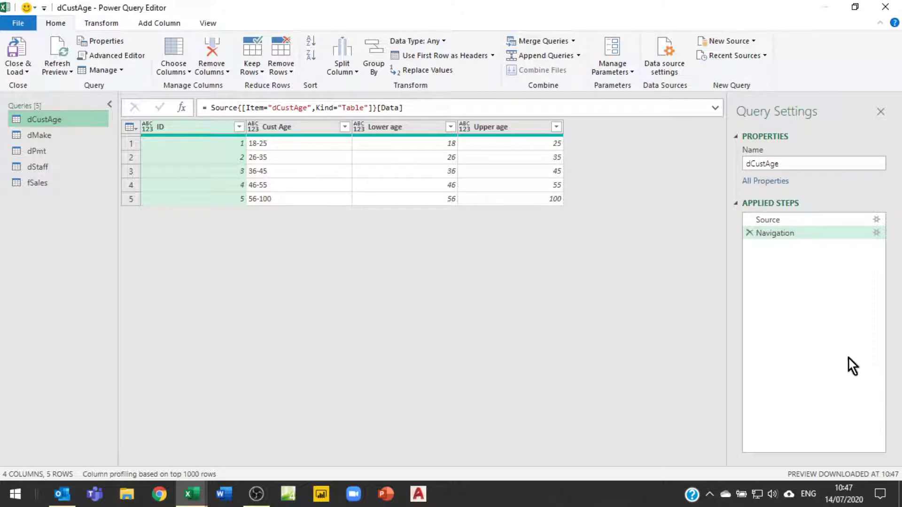
Review the contents of the dMake and dStaff queries.
left_click(38, 136)
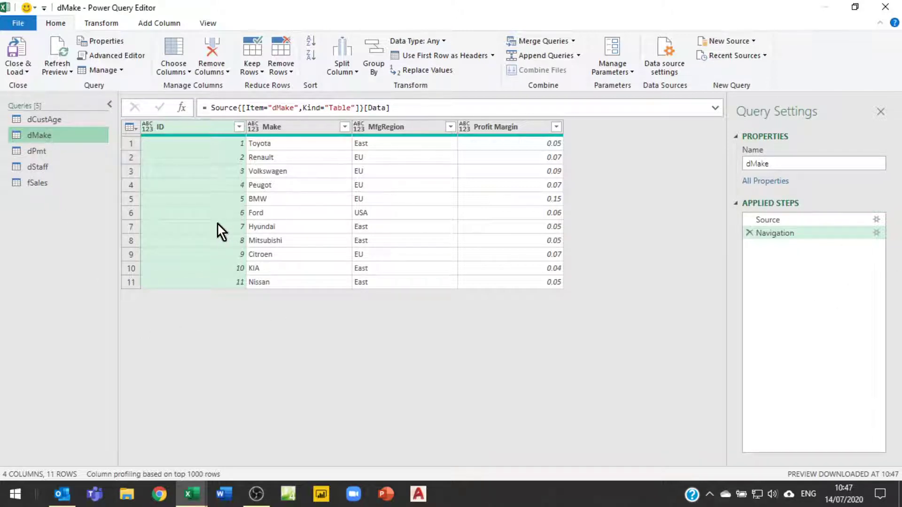
left_click(39, 166)
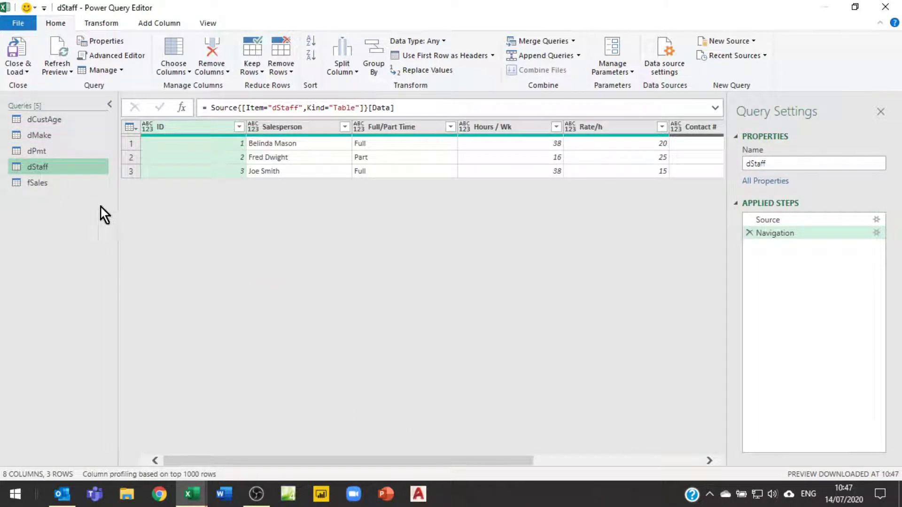
Change the data type of the Price column in the fSales query to Currency.
left_click(40, 187)
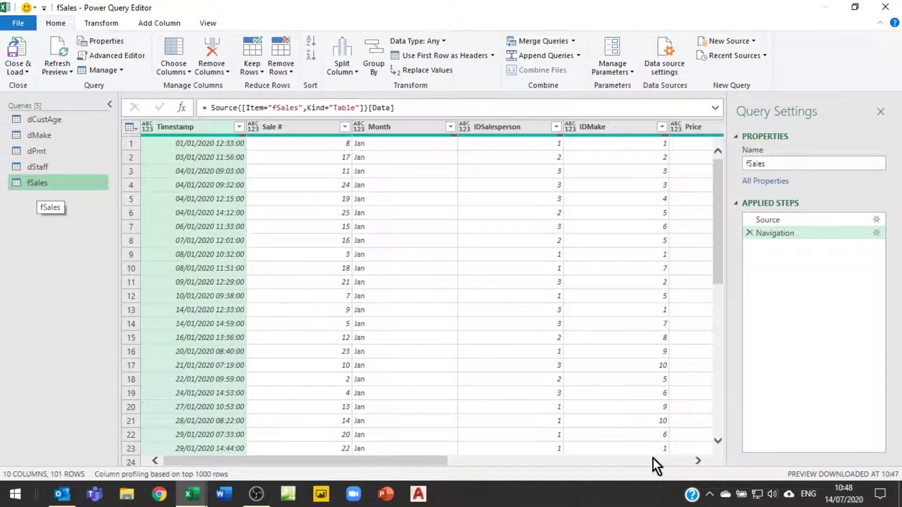
left_click(698, 460)
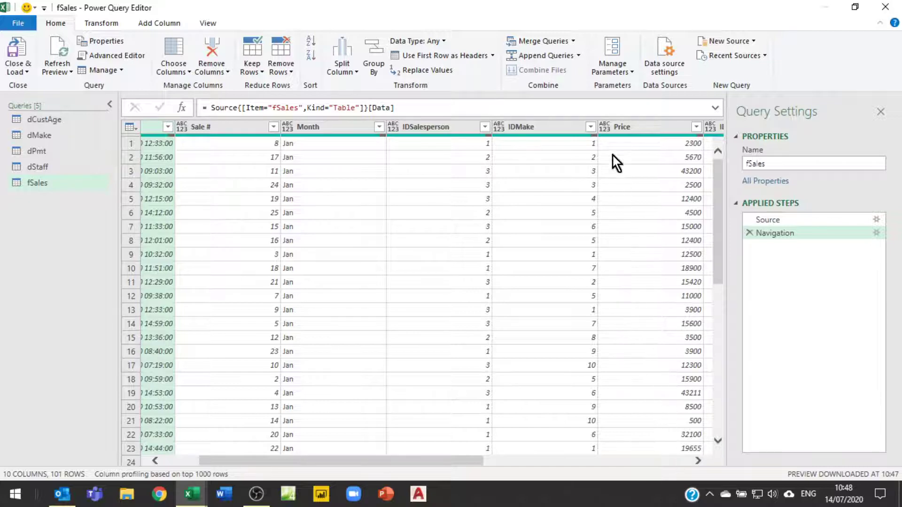
left_click(606, 128)
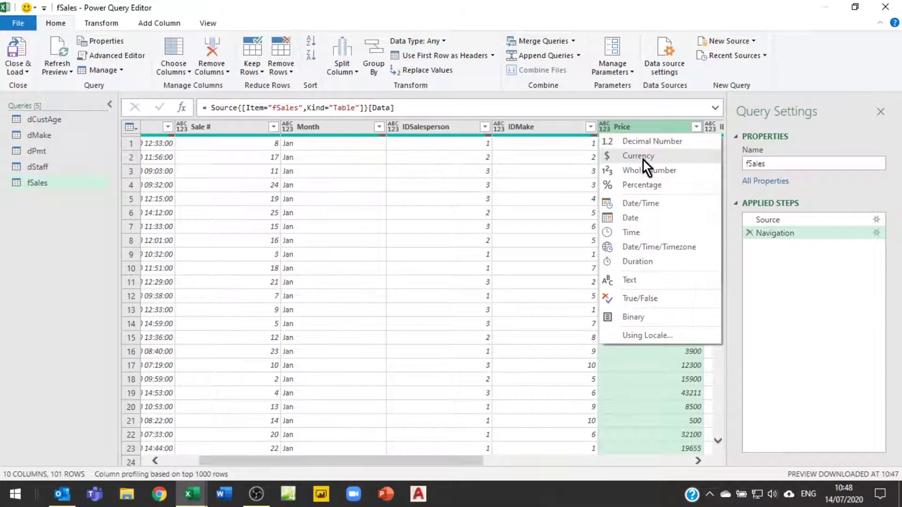
left_click(605, 156)
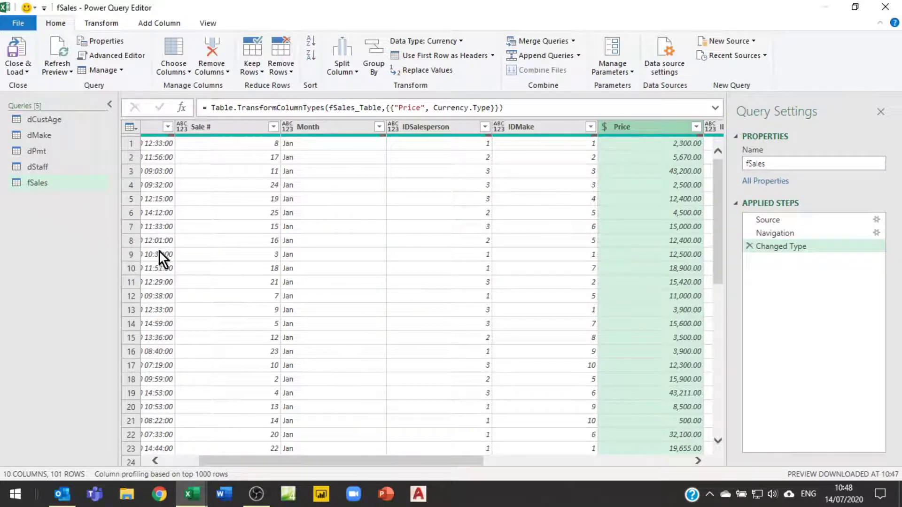
Check the column quality of Timestamp in the fSales query and remove its empty rows.
left_click_drag(398, 461, 286, 471)
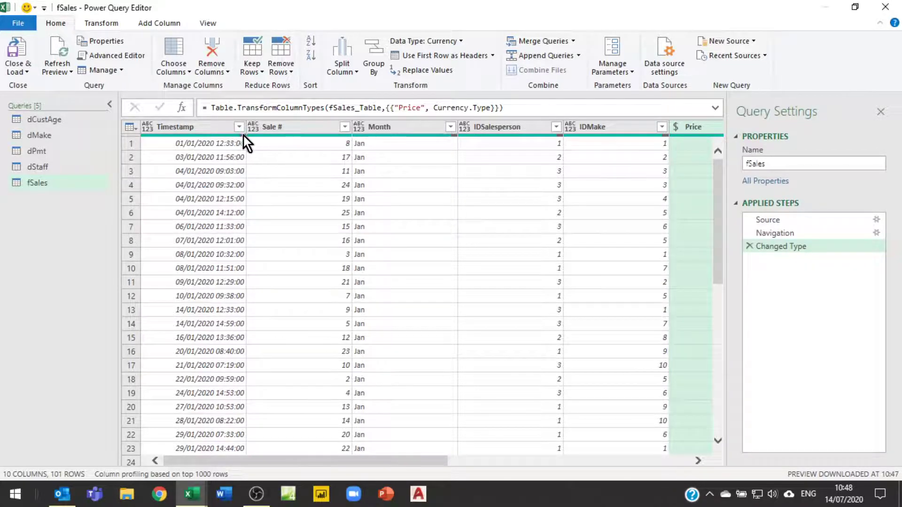
mouse_move(214, 135)
left_click(215, 134)
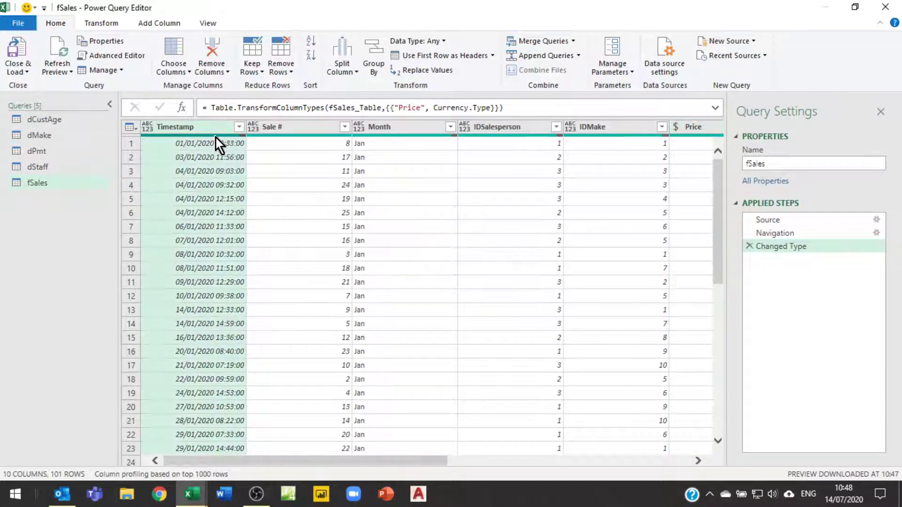
right_click(215, 138)
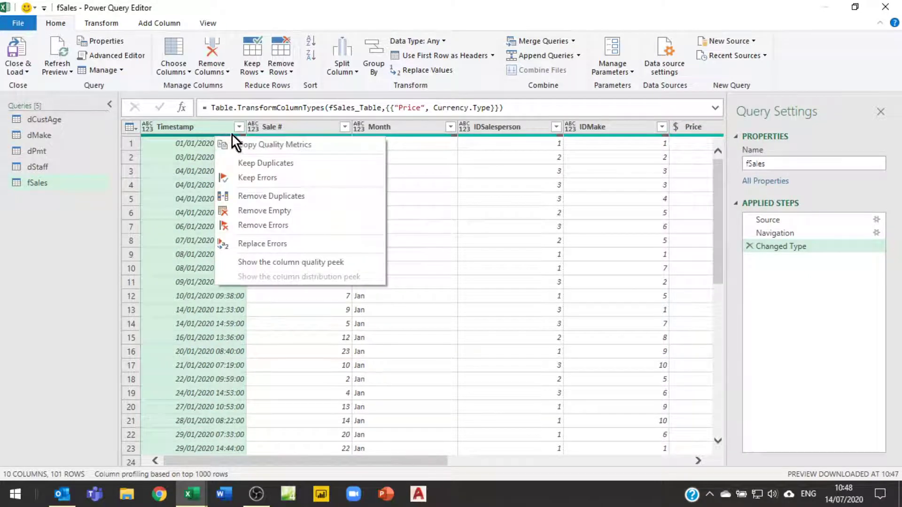
left_click(270, 261)
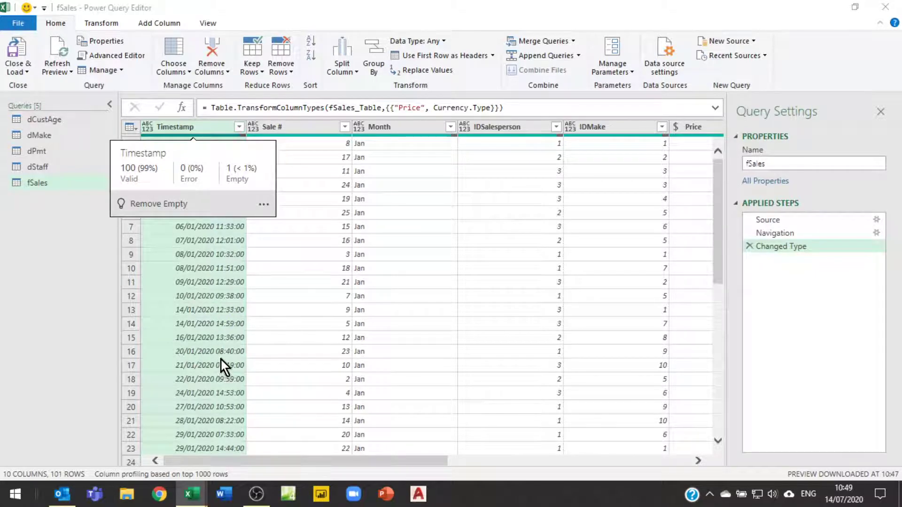
left_click(171, 206)
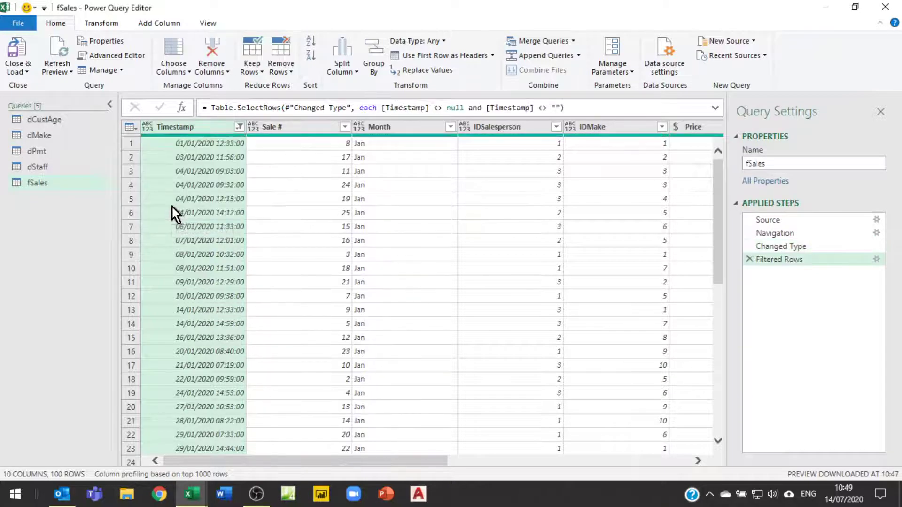
Recheck the column quality of Timestamp and look through the remaining fSales columns as far as Hour.
right_click(217, 137)
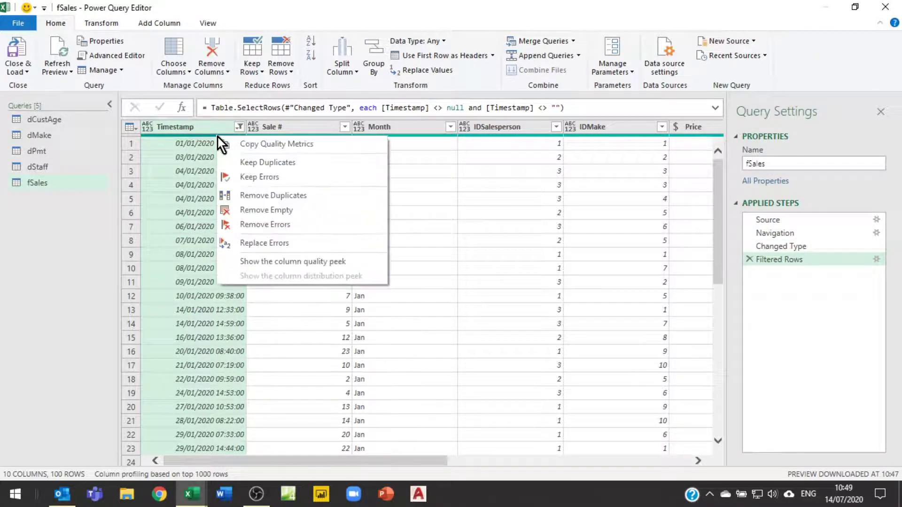
left_click(266, 262)
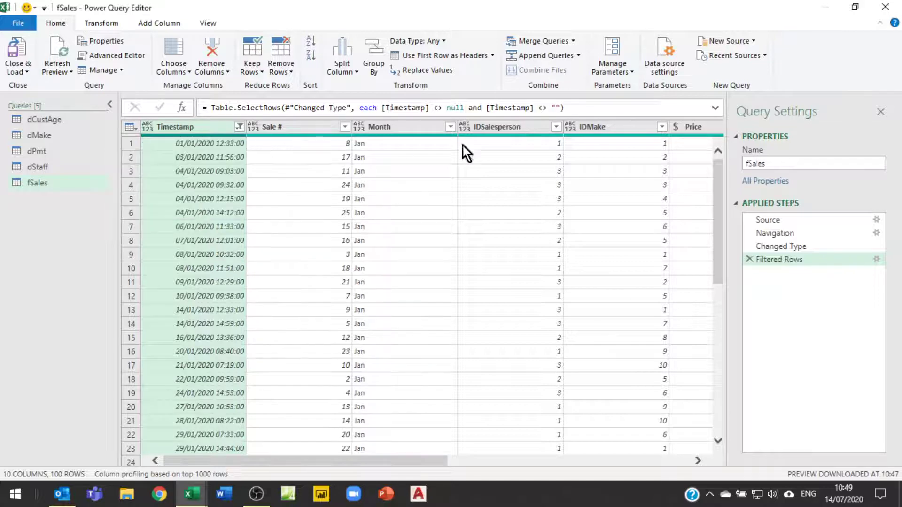
left_click(697, 460)
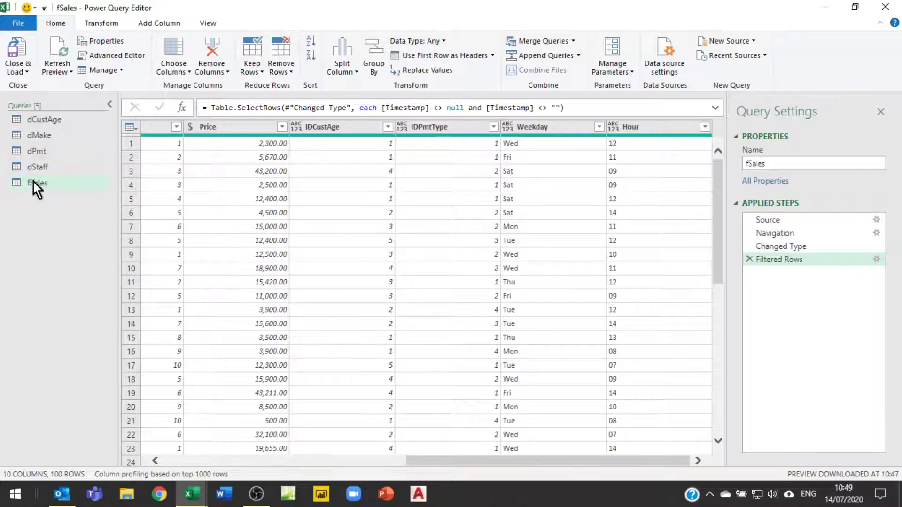
left_click_drag(525, 461, 246, 457)
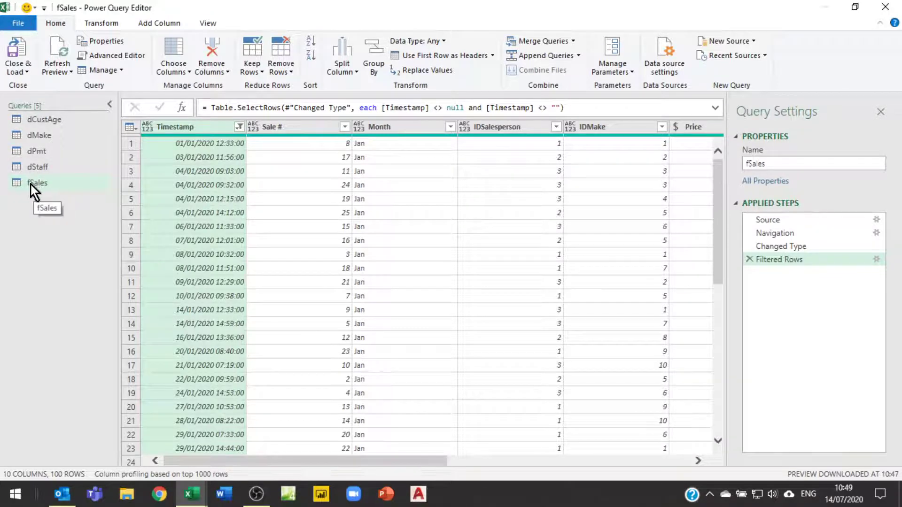
Close the query editor and load the five queries as connections only, adding their data to the Data Model.
left_click(21, 72)
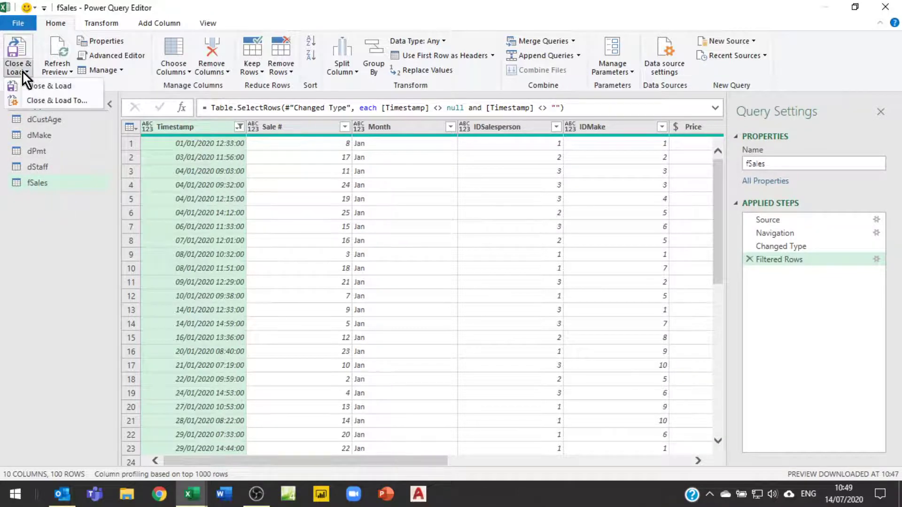
left_click(41, 101)
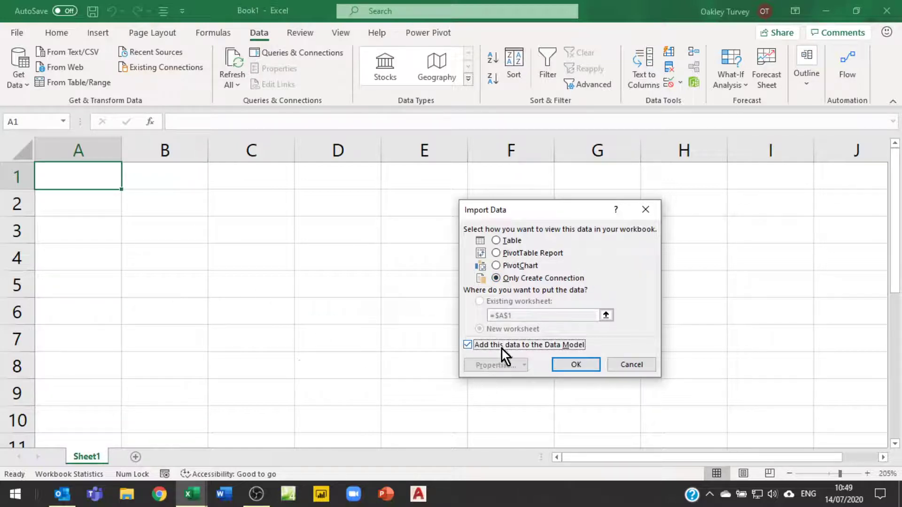
left_click(576, 366)
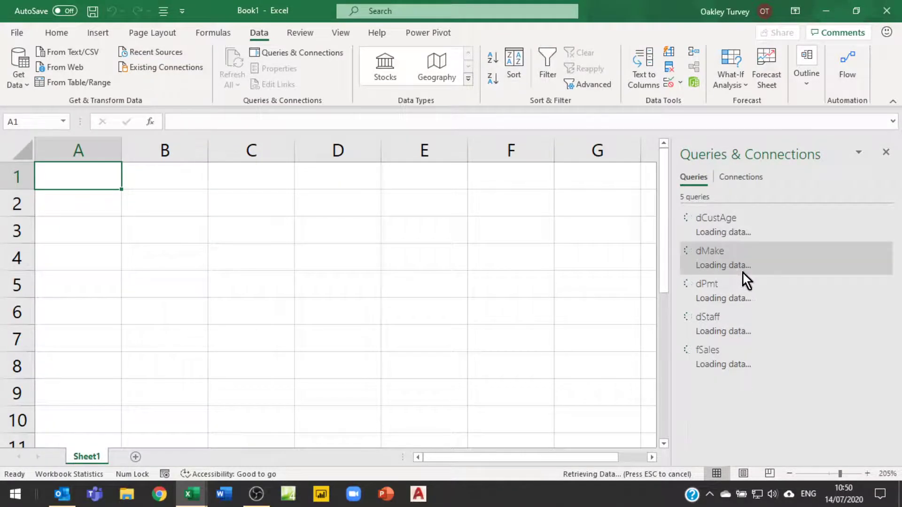
mouse_move(188, 502)
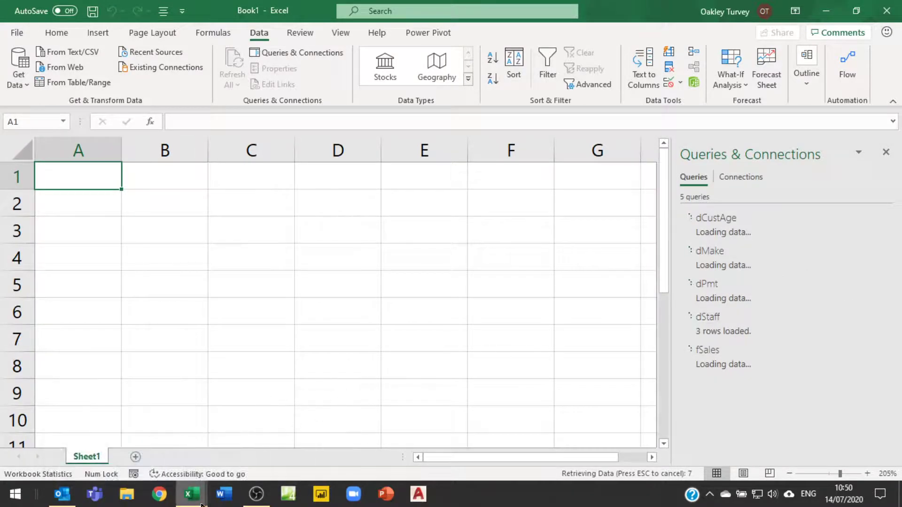
Close the source workbook PivotTables4.xlsx, leaving only the new workbook Book1 open.
mouse_move(179, 396)
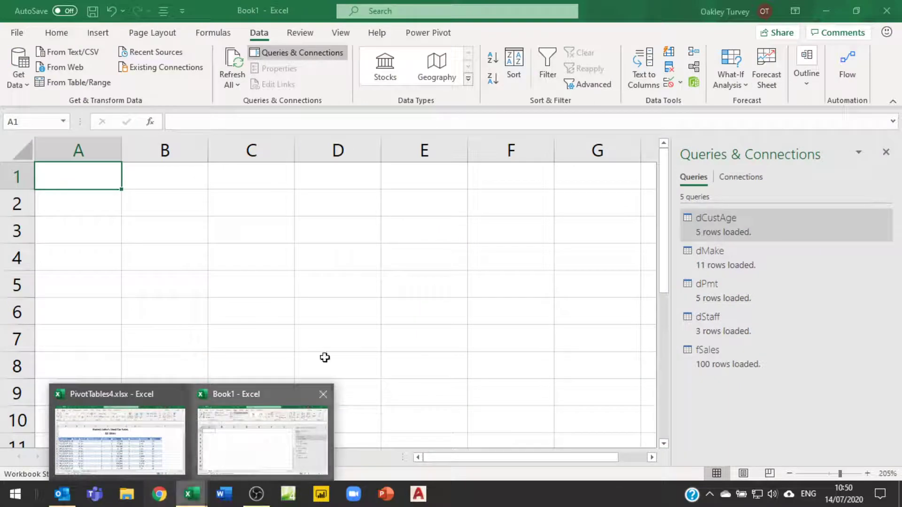
left_click(499, 308)
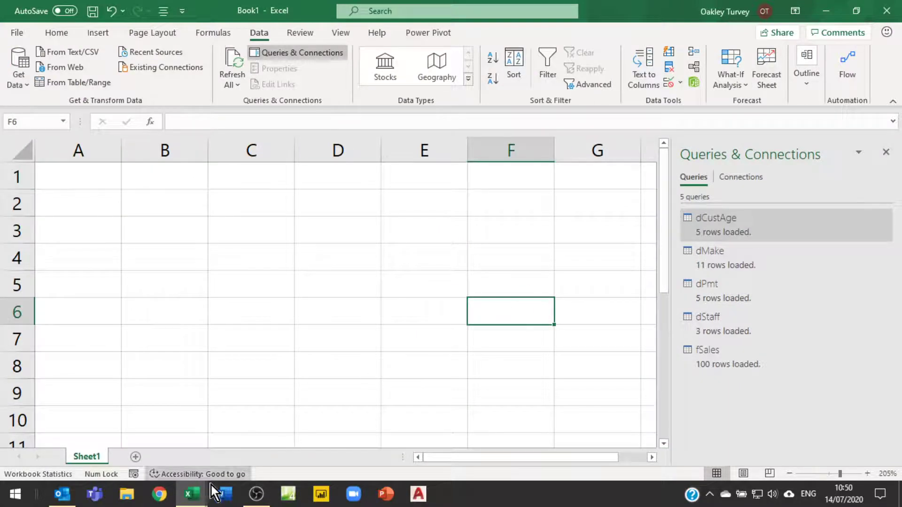
left_click(192, 501)
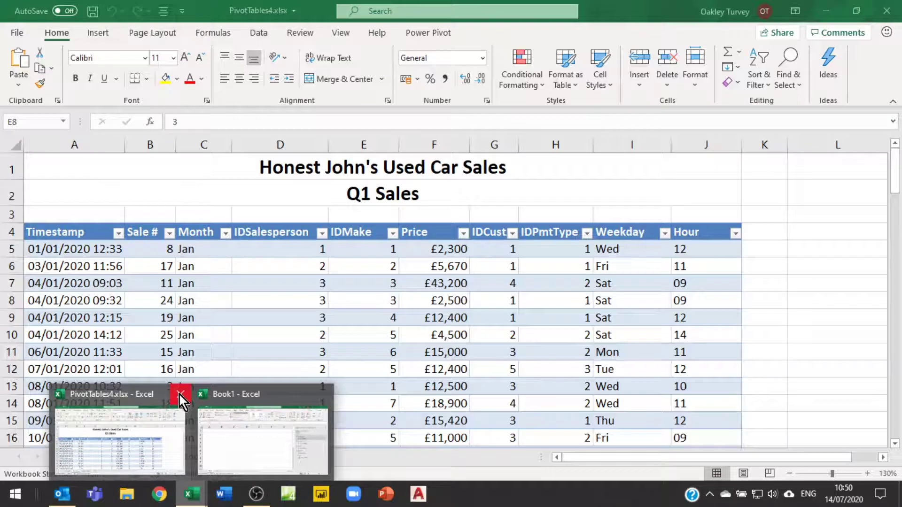
left_click(180, 395)
left_click(179, 396)
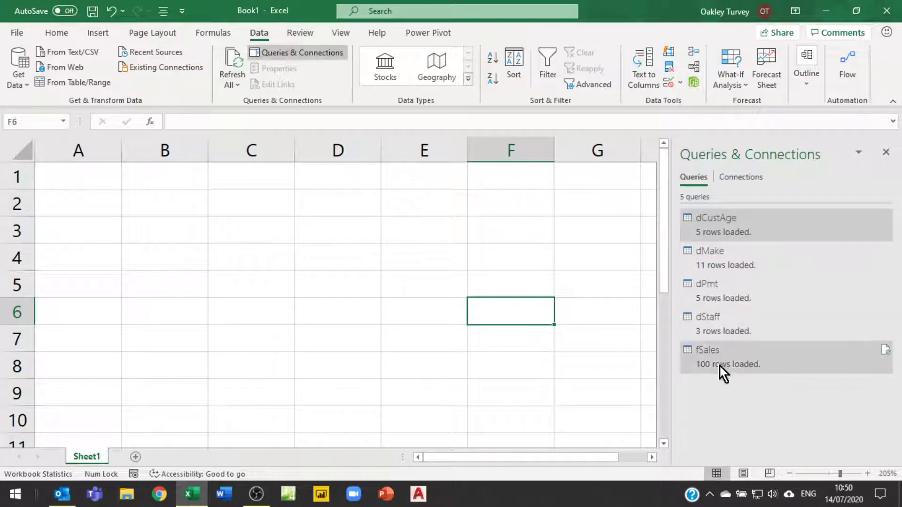
Open the Data Model in Power Pivot and look through the dMake, dPmt, dStaff and fSales tables.
left_click(694, 84)
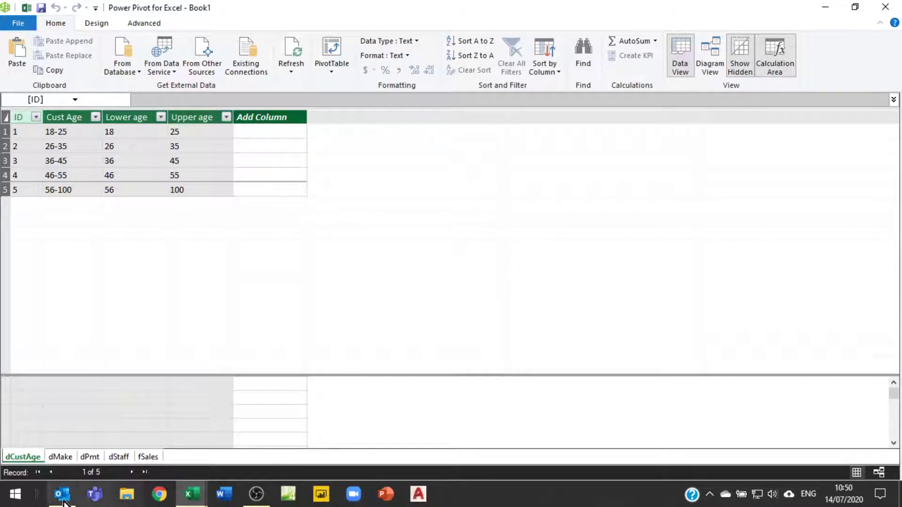
left_click(54, 460)
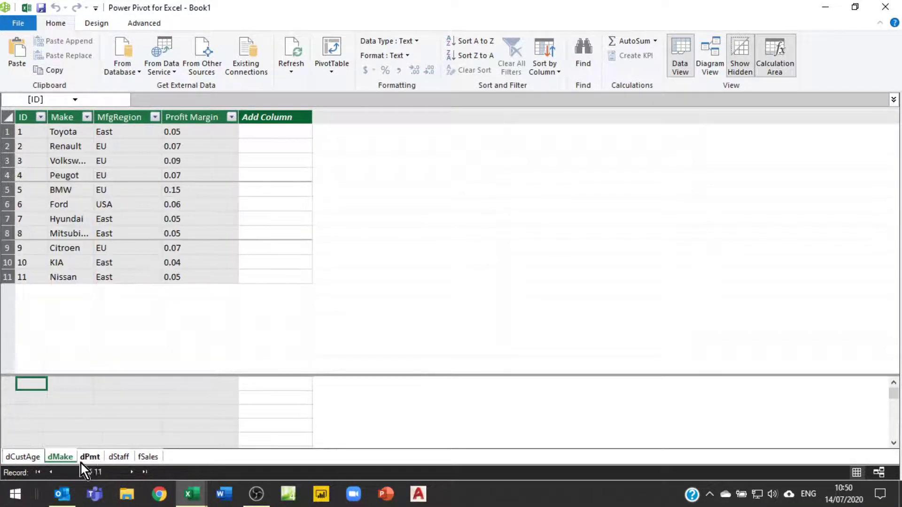
left_click(89, 461)
left_click(117, 459)
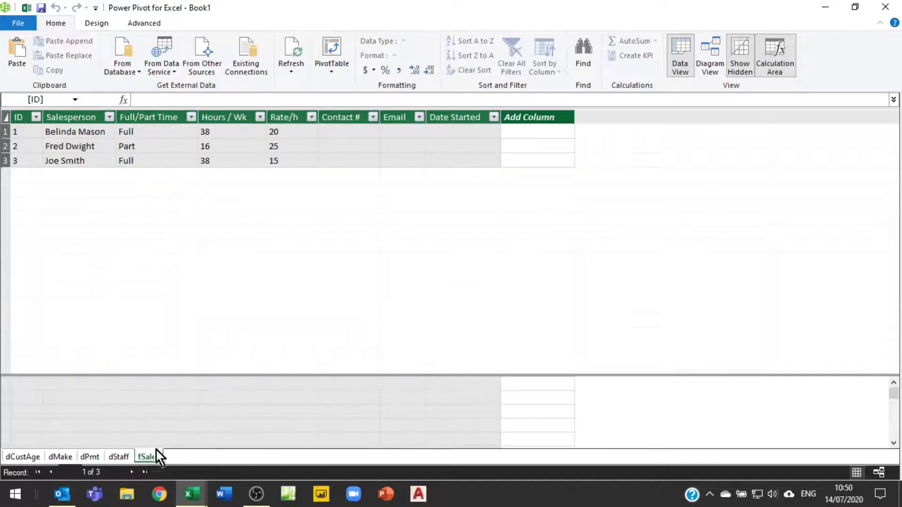
left_click(150, 455)
Show the Data Model as a diagram, enlarge fSales to fit all its fields, and arrange dStaff, dCustAge and dMake around it.
left_click(713, 52)
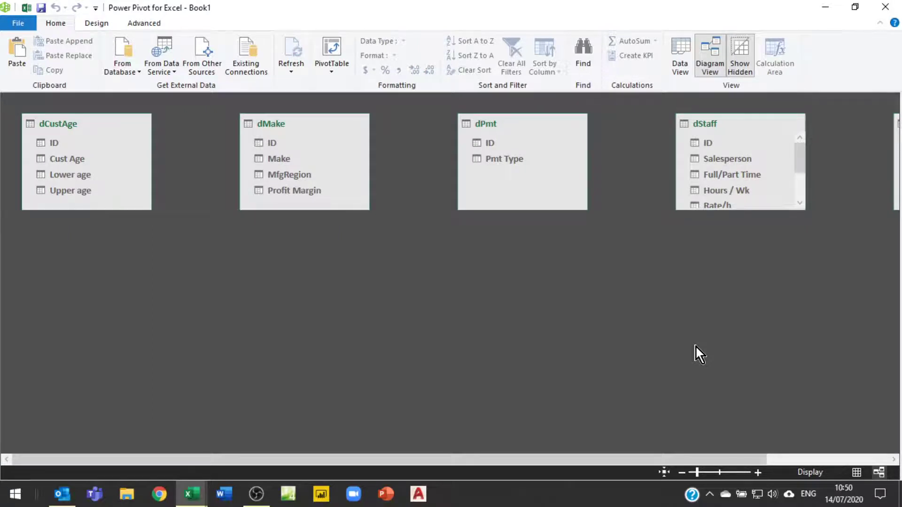
left_click(838, 461)
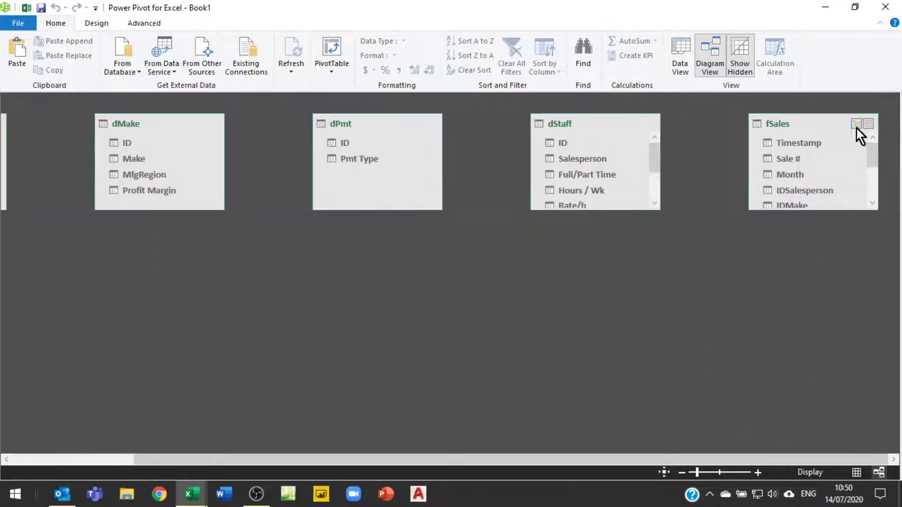
left_click_drag(807, 120, 188, 248)
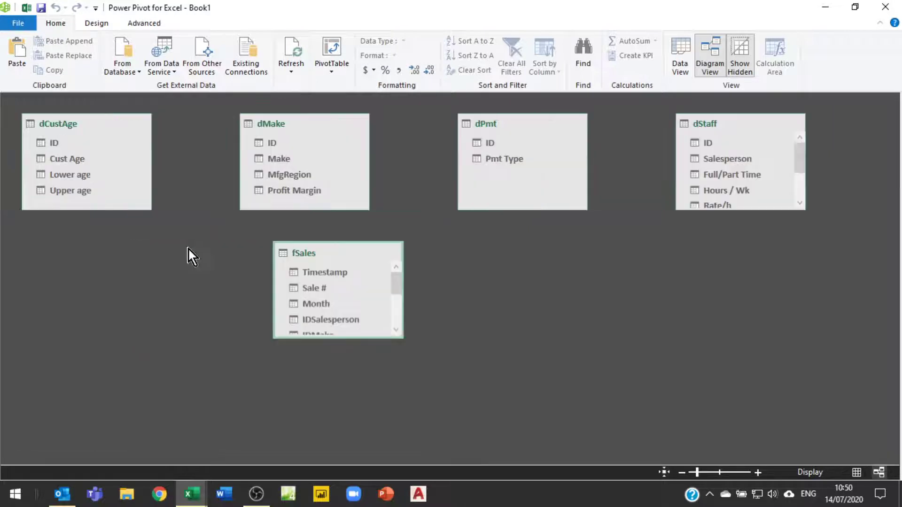
left_click_drag(334, 339, 337, 400)
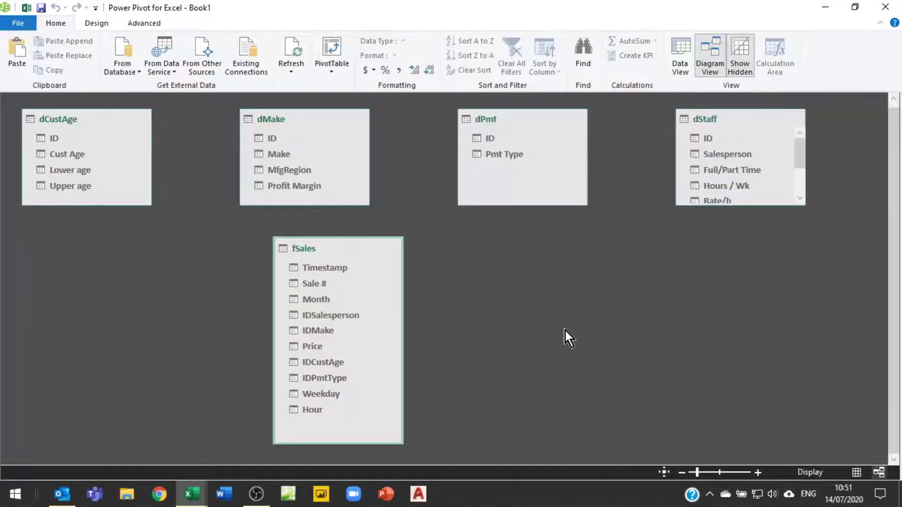
left_click_drag(735, 118, 531, 334)
left_click_drag(95, 118, 122, 317)
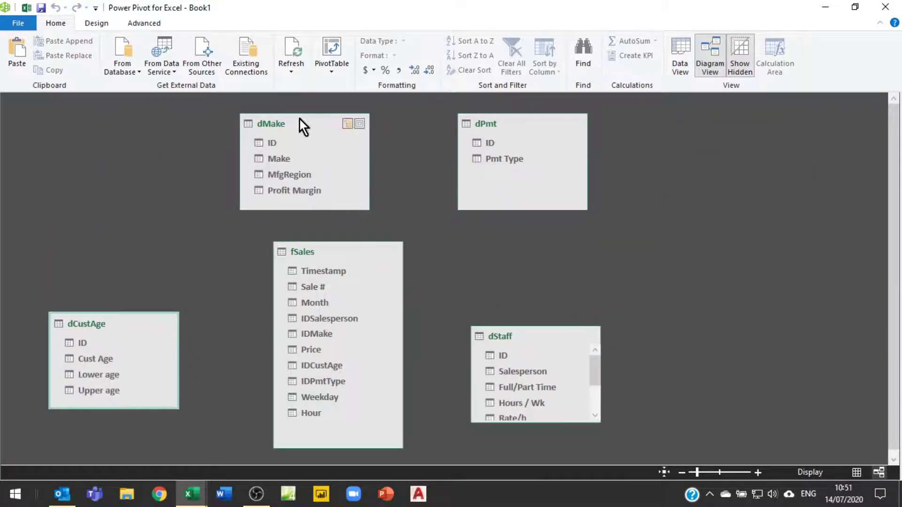
left_click_drag(300, 119, 167, 121)
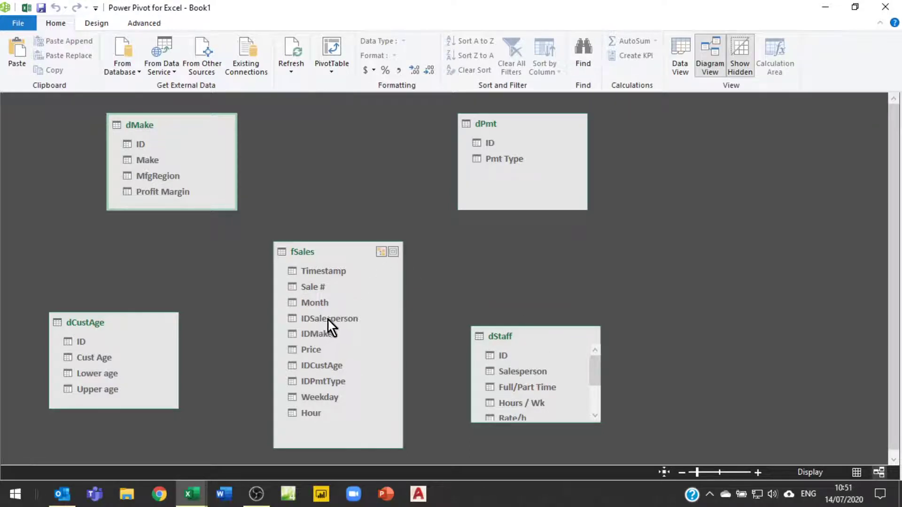
Relate IDSalesperson, IDPmtType, IDMake and IDCustAge in fSales to the ID fields of dStaff, dPmt, dMake and dCustAge respectively.
left_click_drag(324, 322, 502, 357)
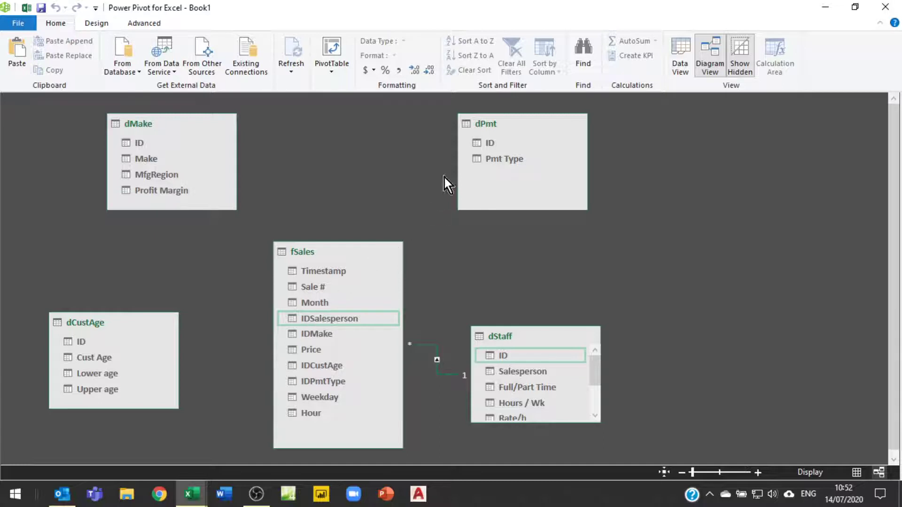
mouse_move(488, 142)
left_mouse_down()
mouse_move(372, 195)
mouse_move(302, 332)
mouse_move(320, 328)
mouse_move(332, 288)
mouse_move(320, 380)
left_mouse_up()
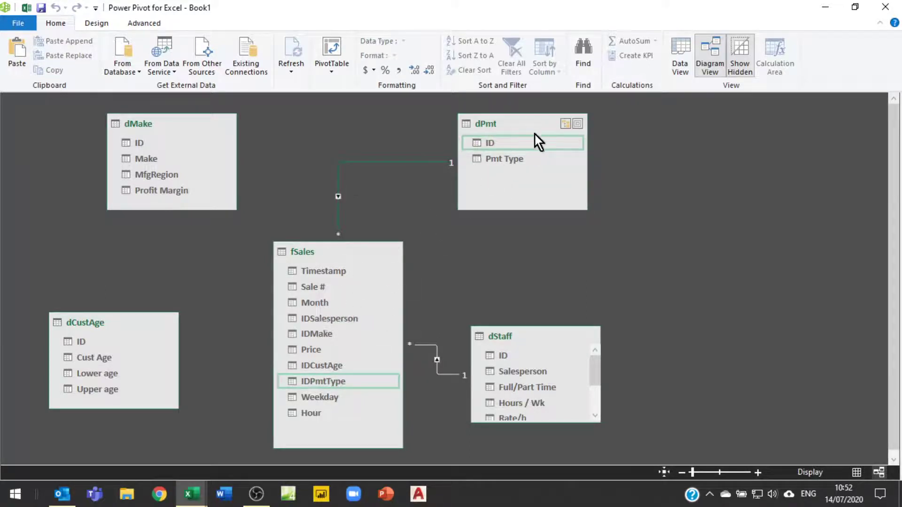
left_click_drag(137, 146, 317, 332)
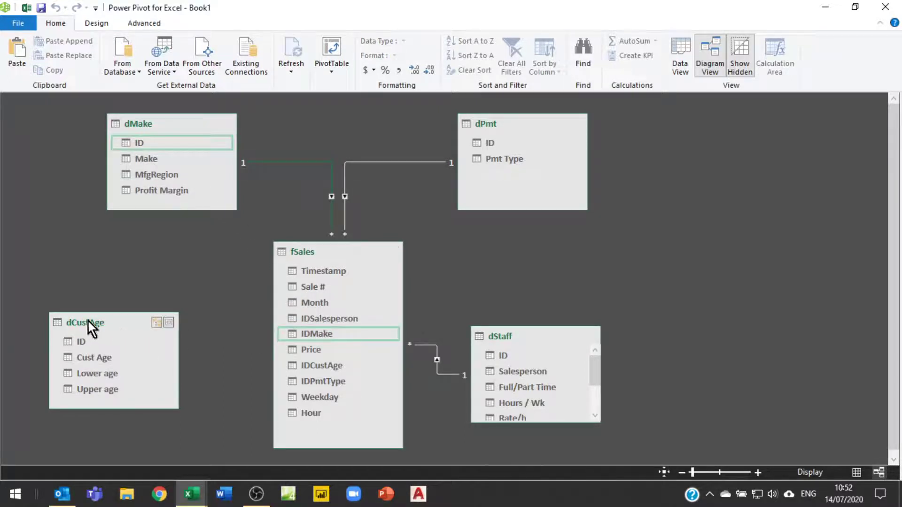
left_click_drag(79, 344, 319, 365)
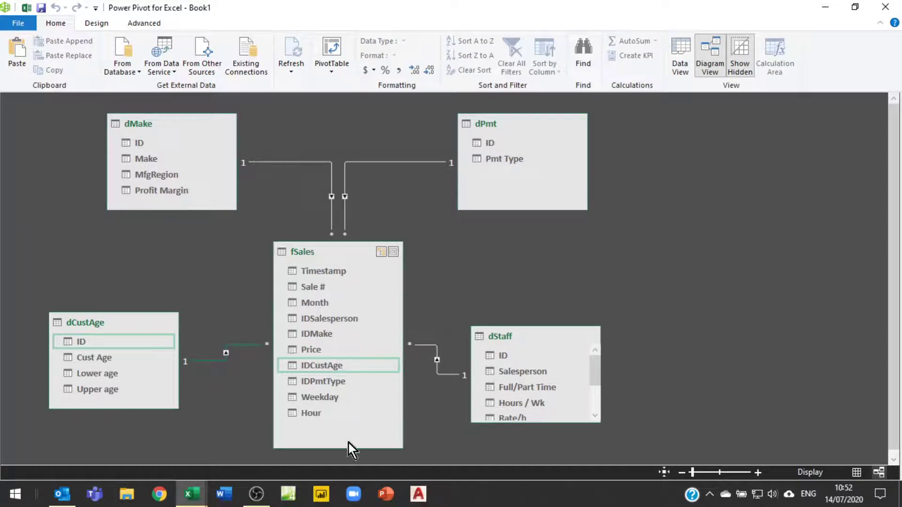
Return from the relationship diagram to the fSales table data and close the Power Pivot window.
left_click(310, 352)
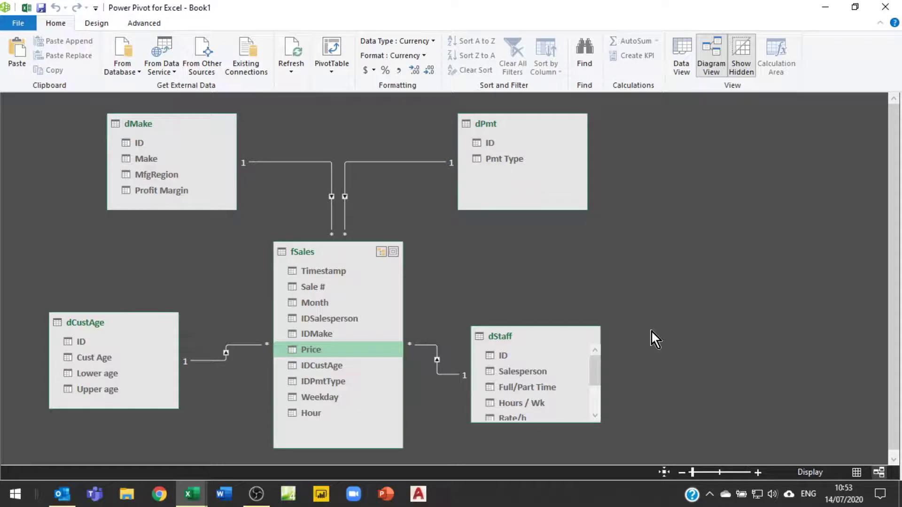
left_click(679, 47)
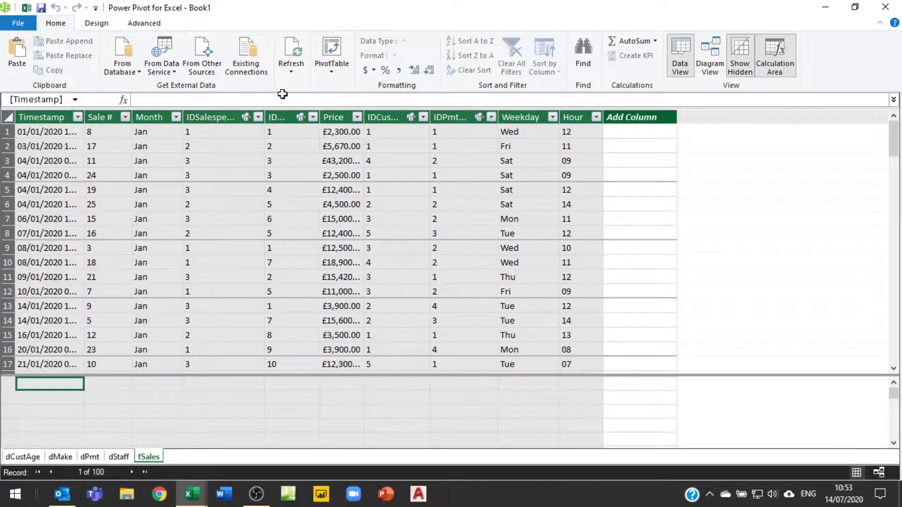
left_click(19, 25)
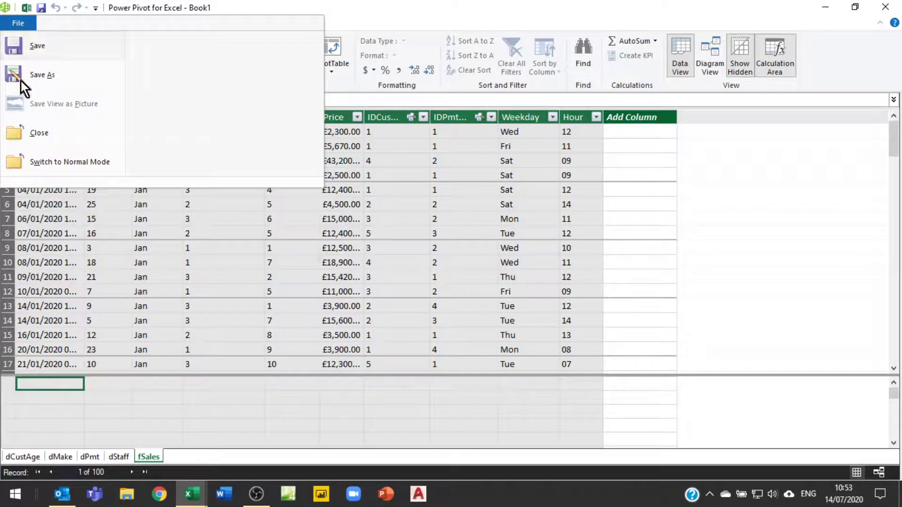
left_click(30, 132)
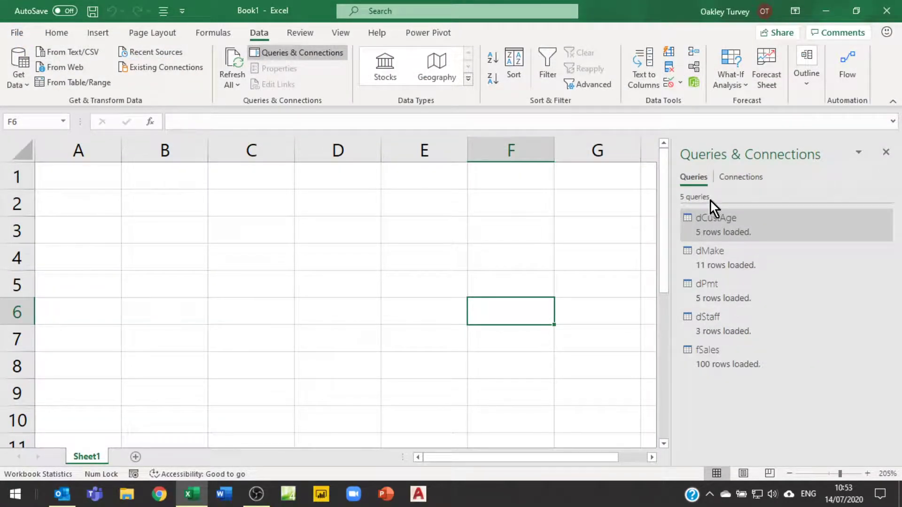
Insert a PivotTable based on the workbook's Data Model at cell A1 of the existing worksheet Sheet1.
left_click(58, 172)
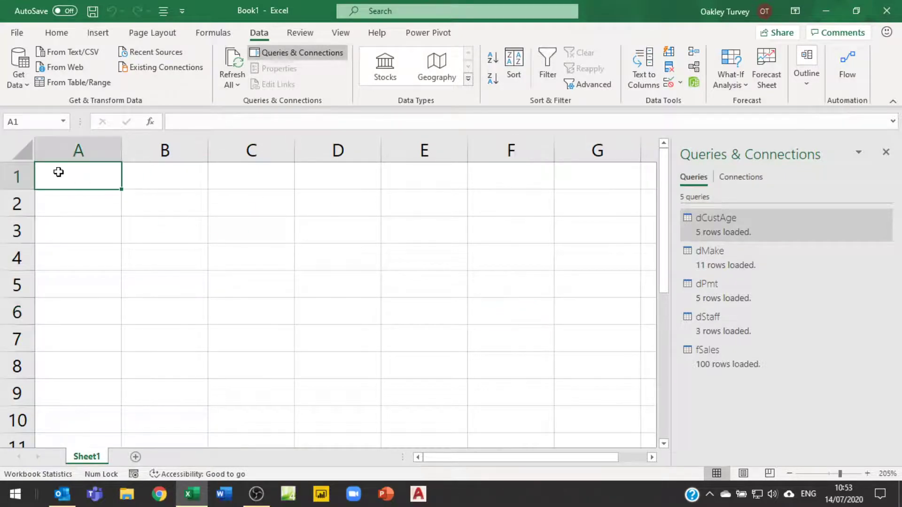
scroll(216, 287, "down", 4, "ctrl")
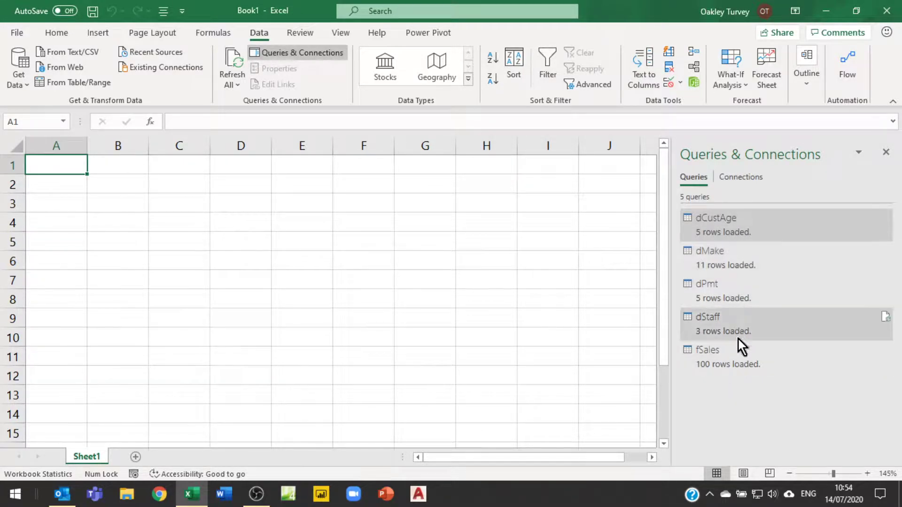
left_click(94, 36)
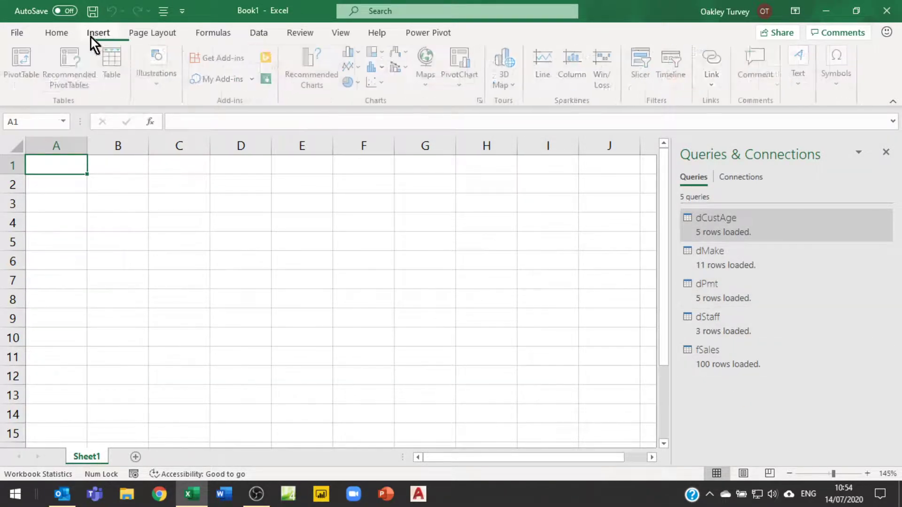
left_click(29, 59)
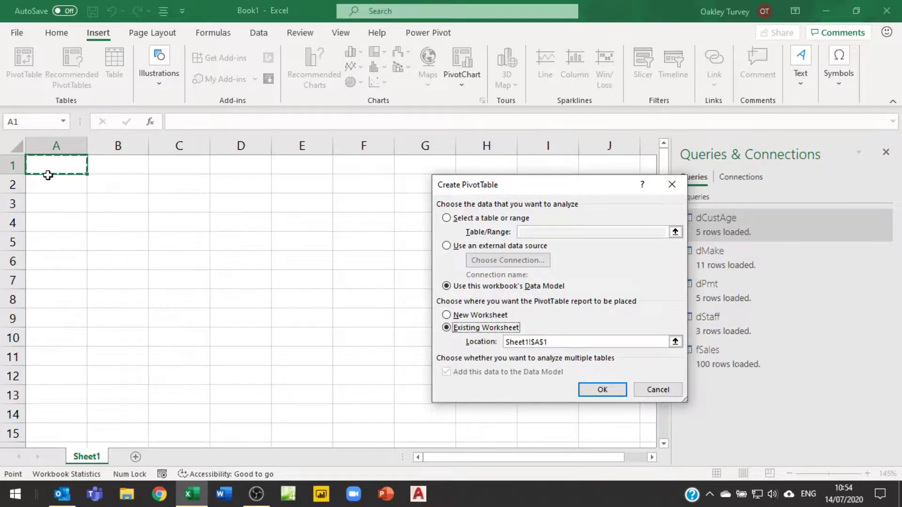
left_click(610, 395)
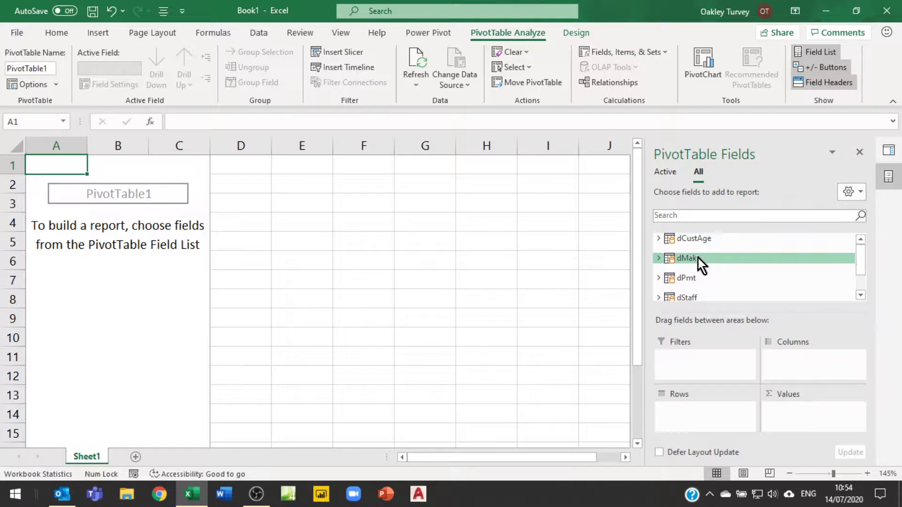
Add the Make field from the dMake table to the PivotTable's rows.
scroll(694, 261, "down", 2)
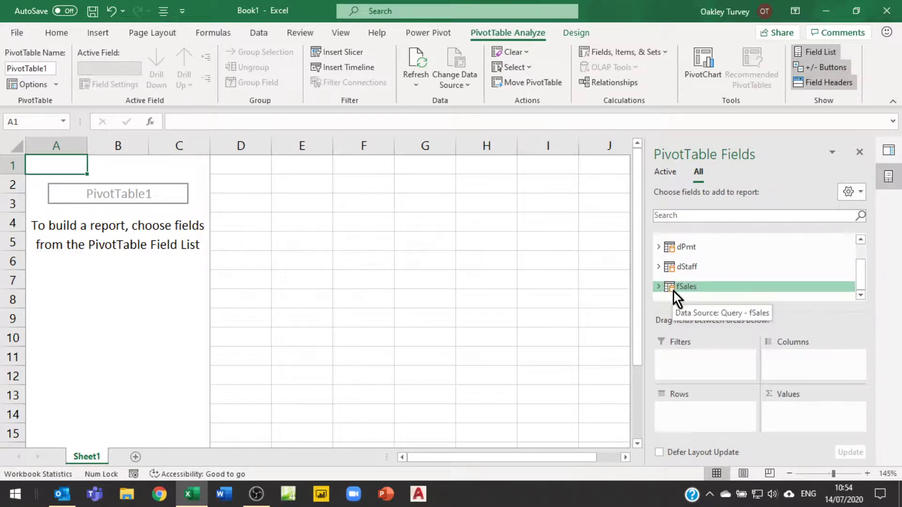
scroll(698, 282, "up", 1)
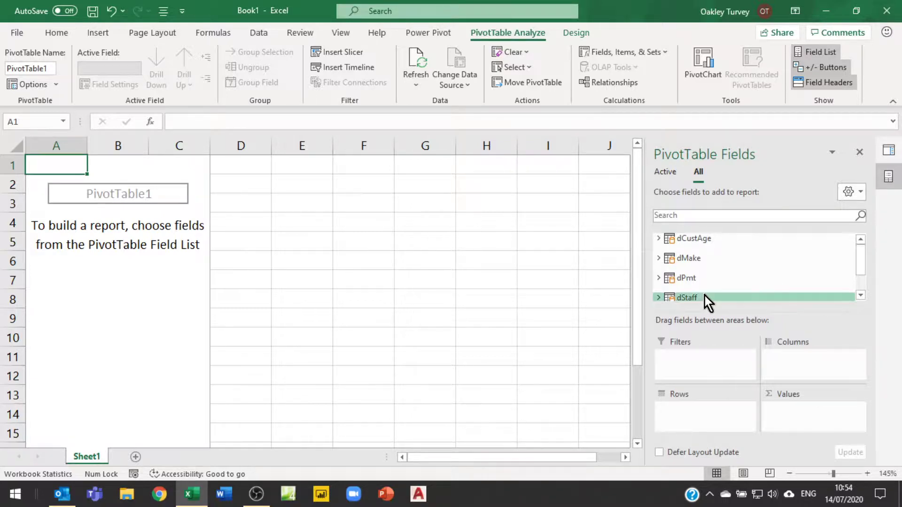
scroll(742, 285, "down", 2)
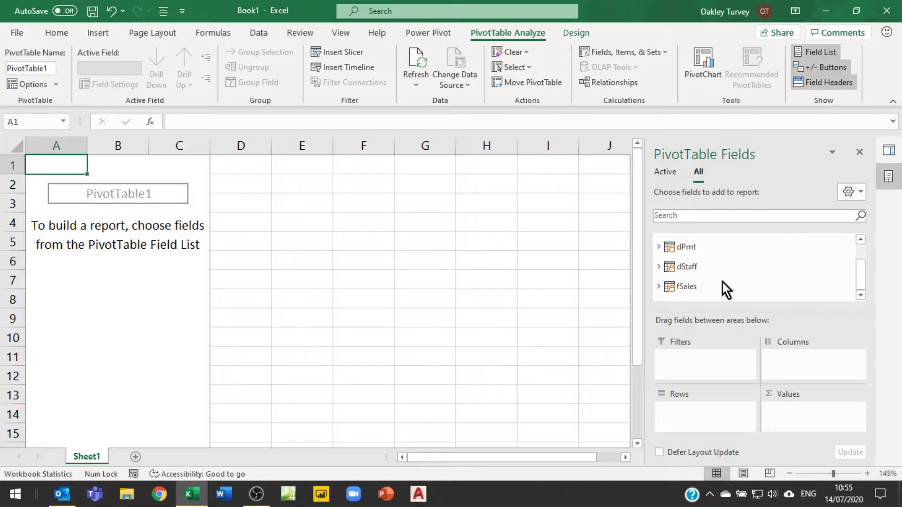
scroll(722, 283, "up", 2)
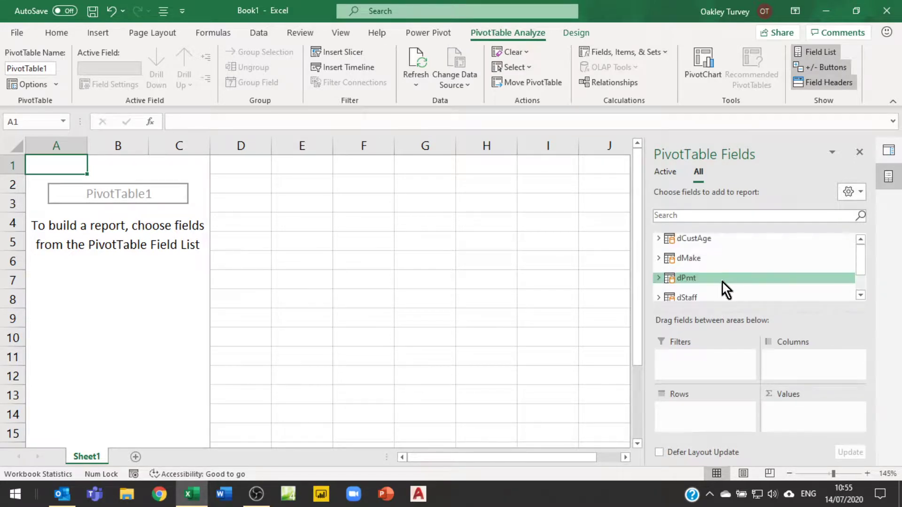
left_click(659, 257)
left_click_drag(700, 264, 692, 416)
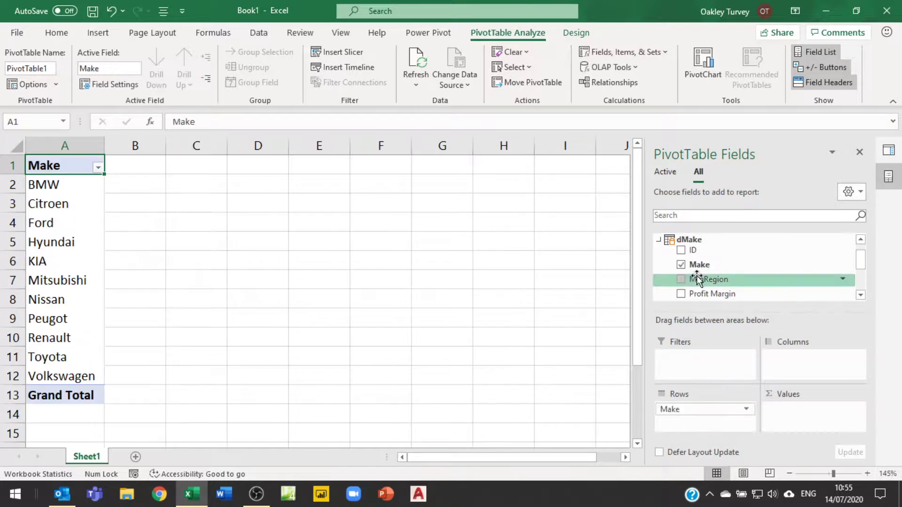
Add the Price field from the fSales table to the PivotTable's values as a sum.
left_click(659, 240)
scroll(750, 275, "down", 1)
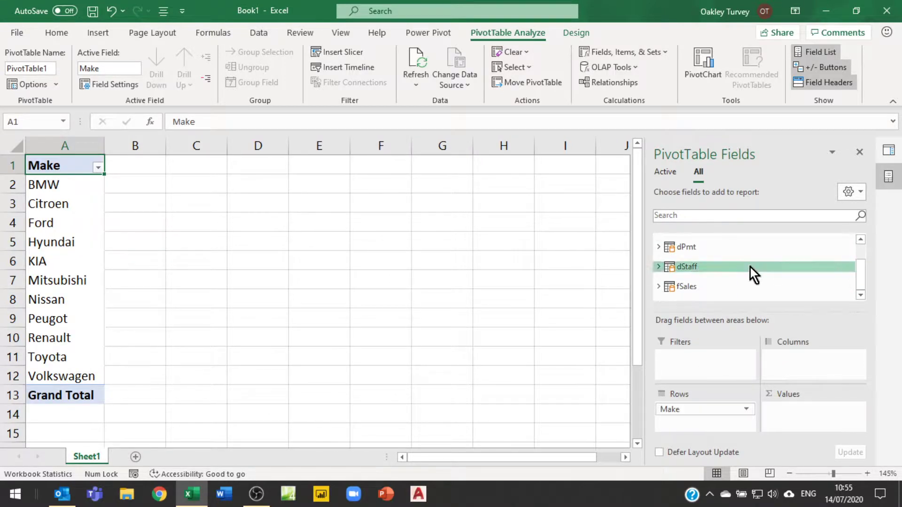
left_click(658, 287)
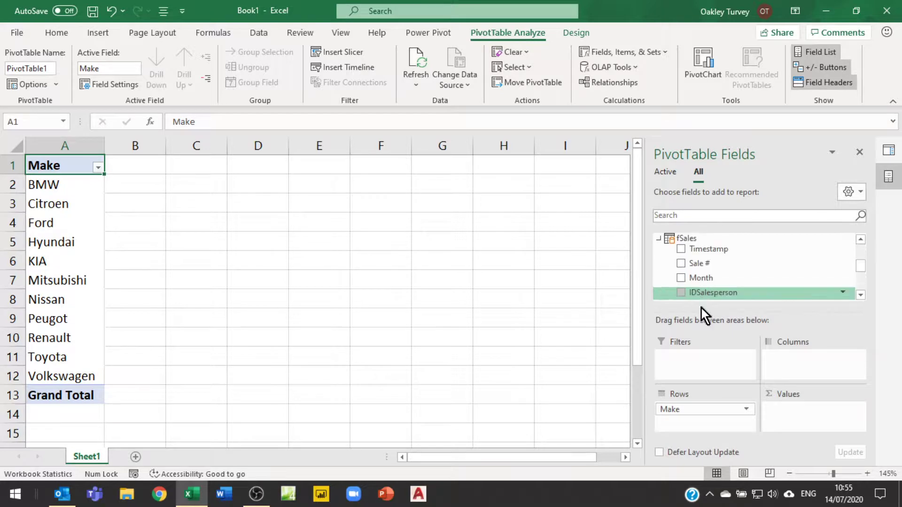
scroll(759, 269, "down", 2)
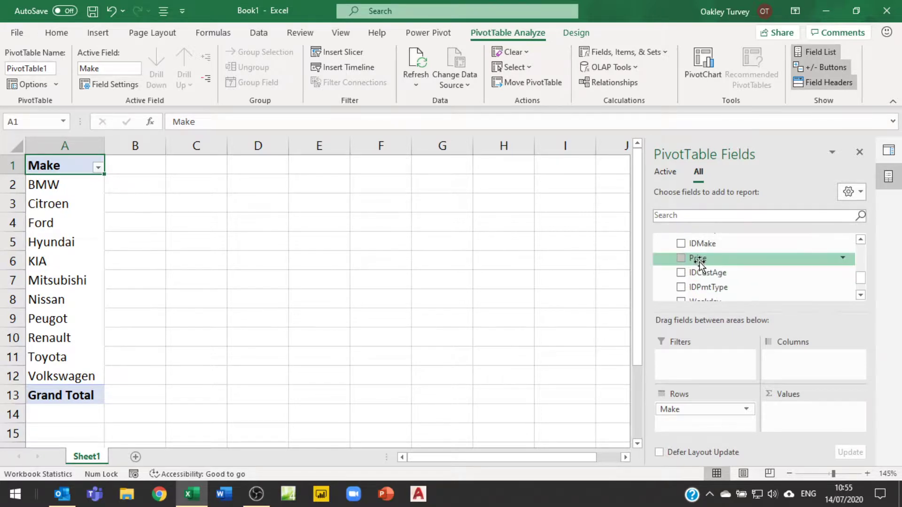
left_click_drag(697, 258, 802, 408)
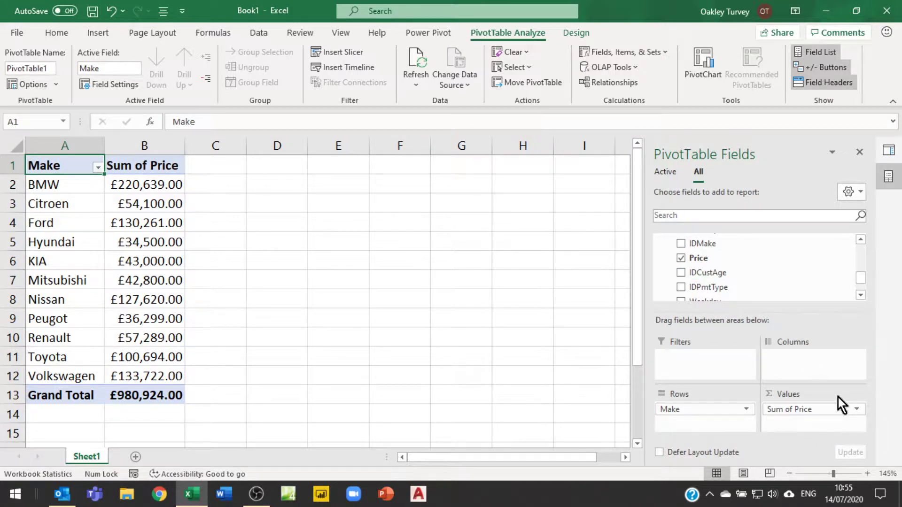
Examine the BMW row label and its summed price in the PivotTable.
left_click(136, 185)
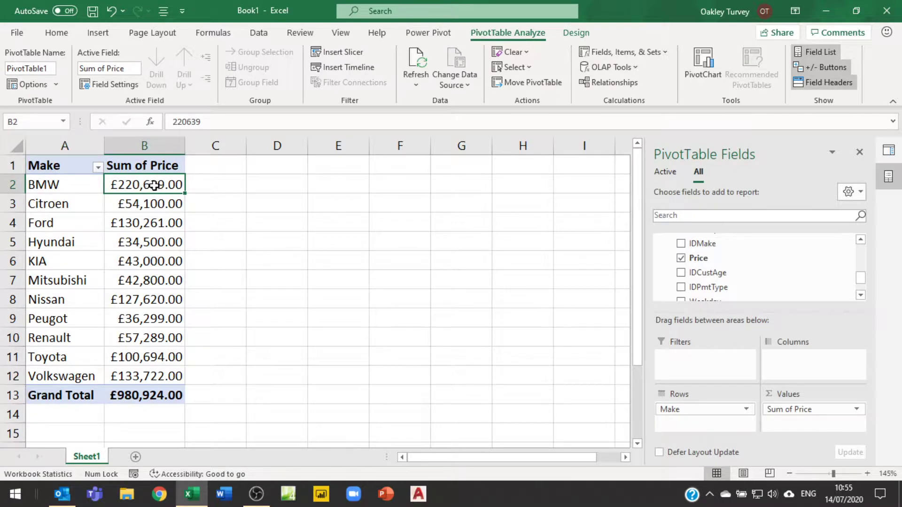
left_click(76, 184)
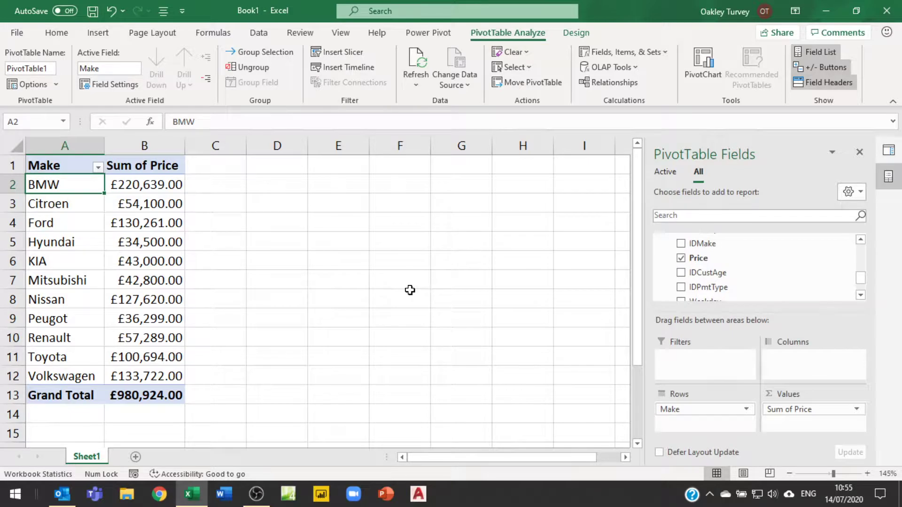
left_click(136, 184)
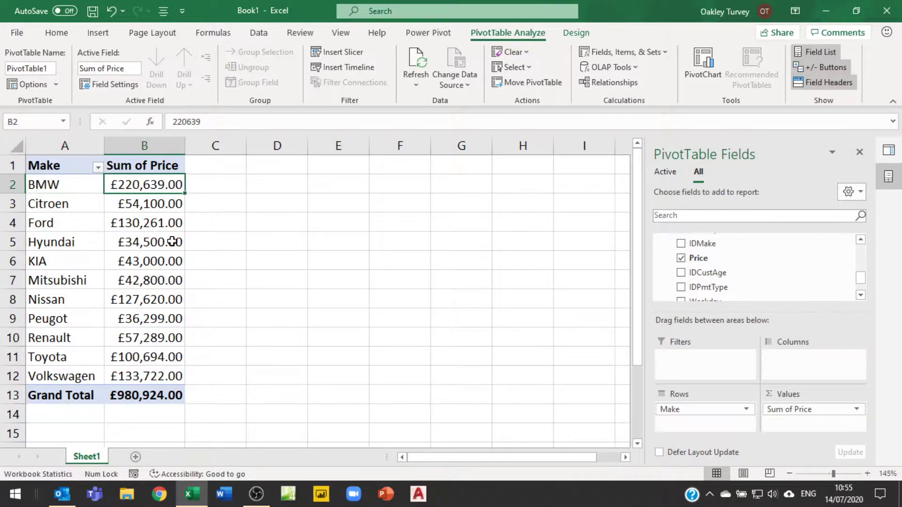
Try the IDSalesperson field from the fSales table as the PivotTable's columns, check its column headings, and remove it again.
left_click(861, 241)
left_click(861, 241)
left_click_drag(722, 255, 804, 364)
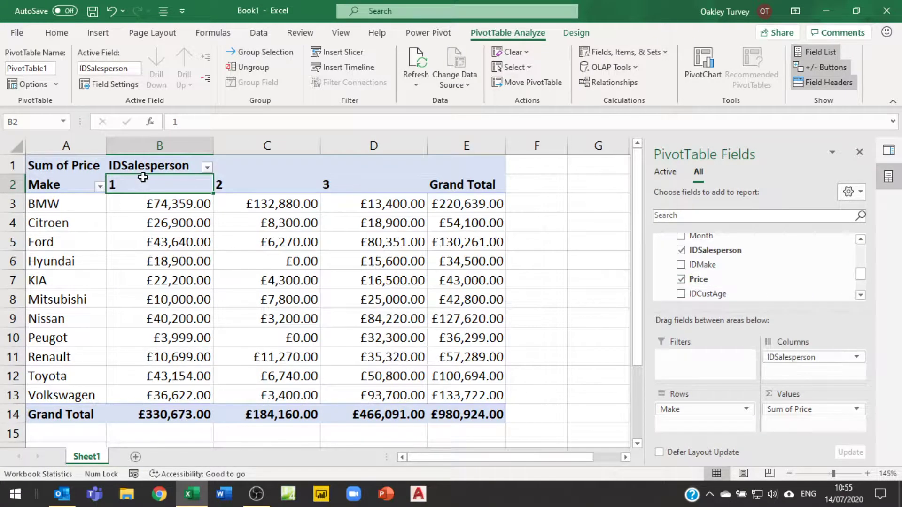
left_click(253, 185)
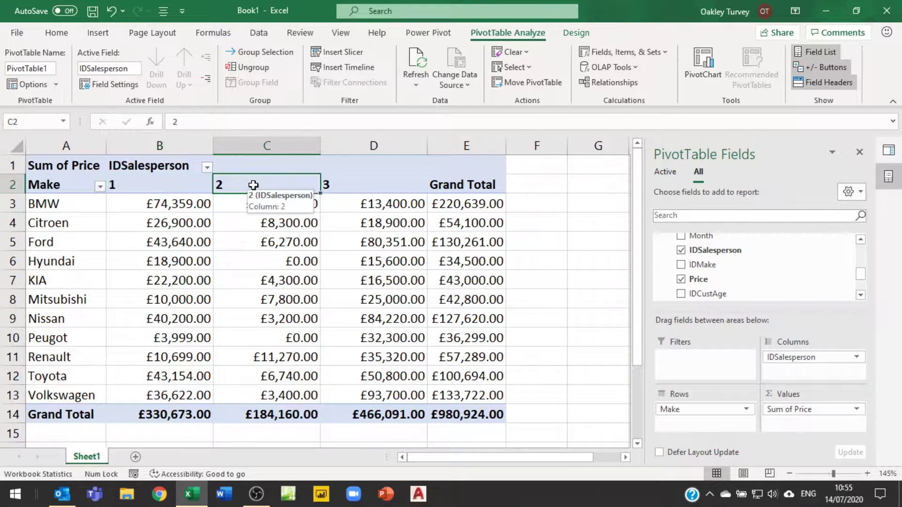
left_click(353, 185)
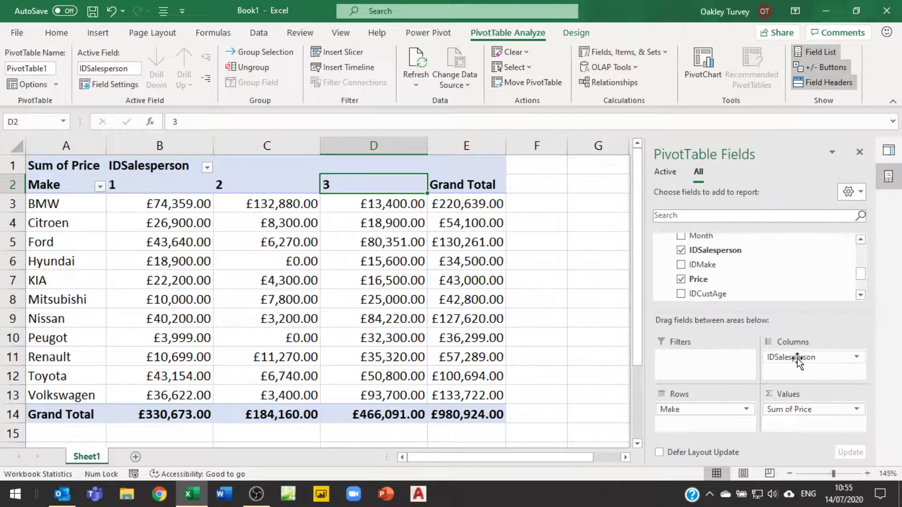
left_click_drag(798, 357, 467, 310)
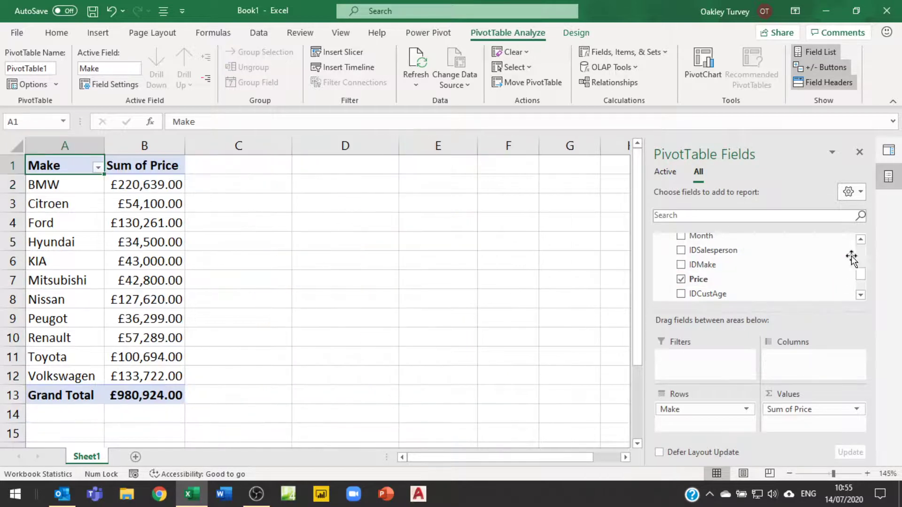
Add the Salesperson field from the dStaff table to the PivotTable's columns, leaving the fSales and dStaff field lists collapsed.
left_click(860, 240)
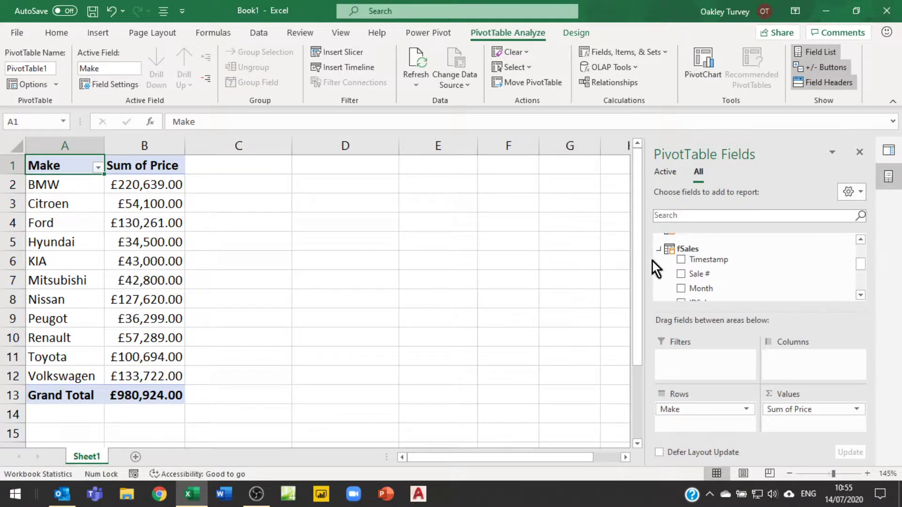
left_click(660, 248)
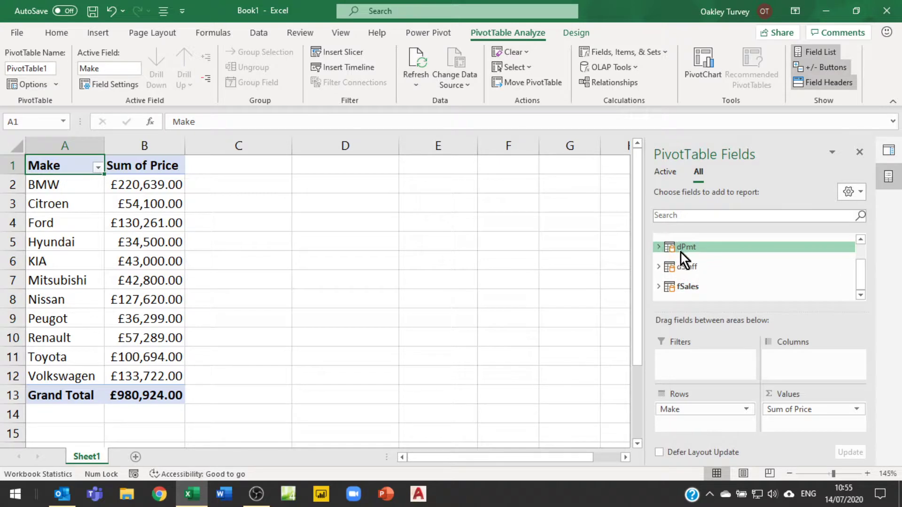
left_click(658, 267)
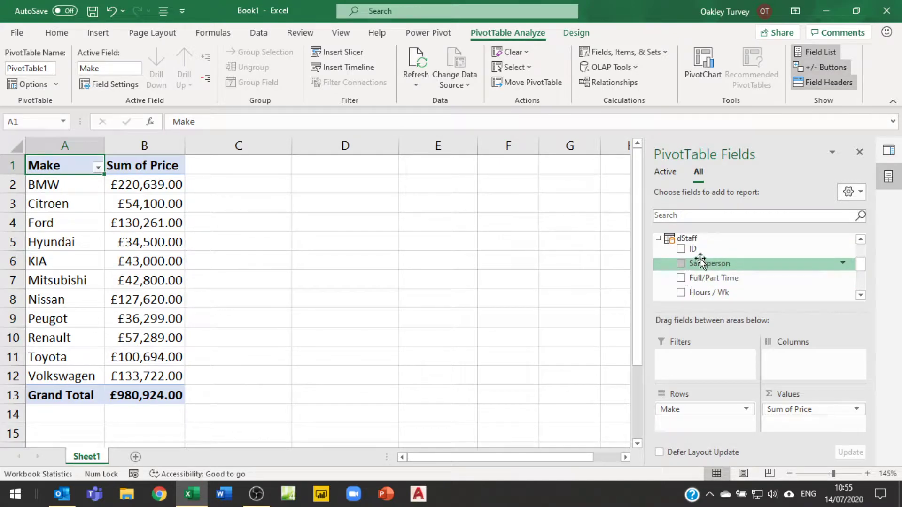
left_click_drag(700, 261, 800, 352)
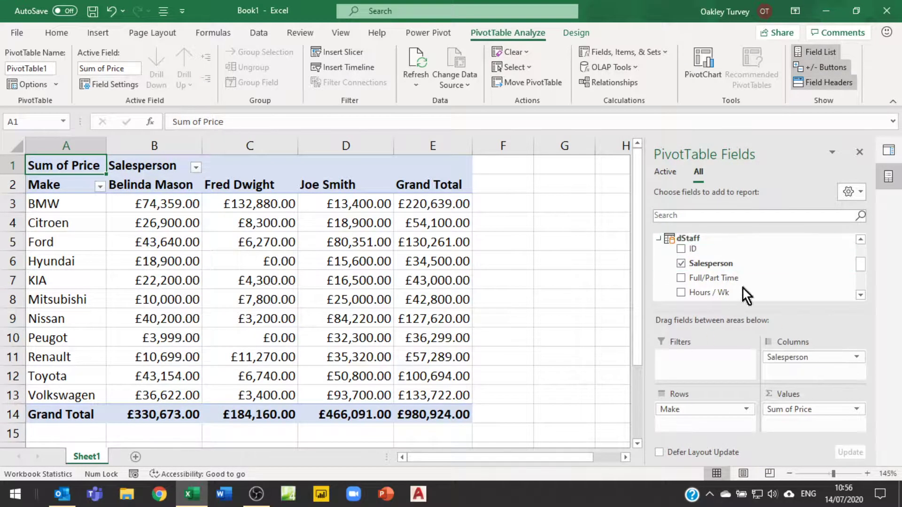
left_click(659, 239)
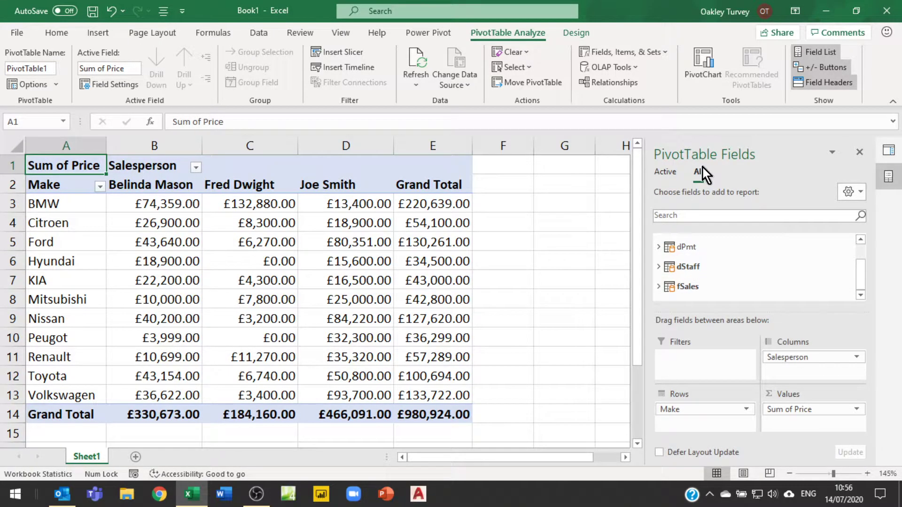
Show only the active tables in the PivotTable field list and collapse dMake, dStaff and fSales.
left_click(661, 173)
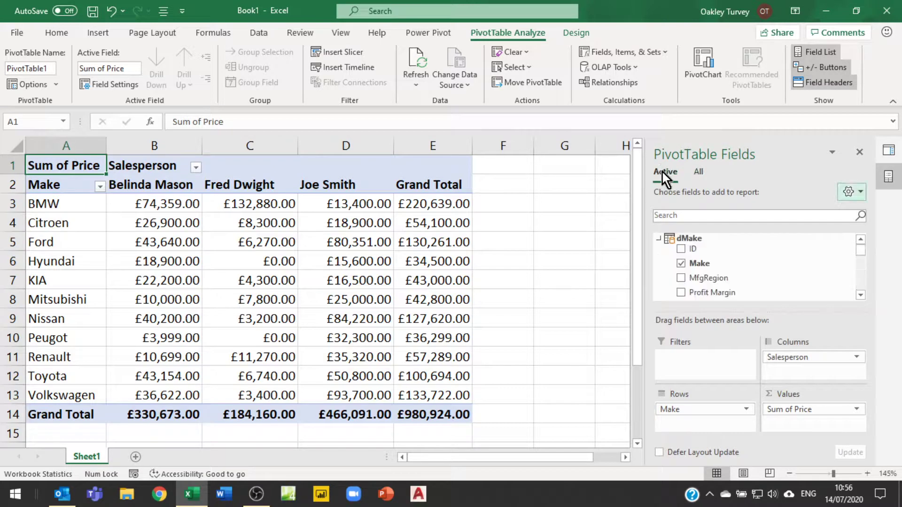
left_click(658, 238)
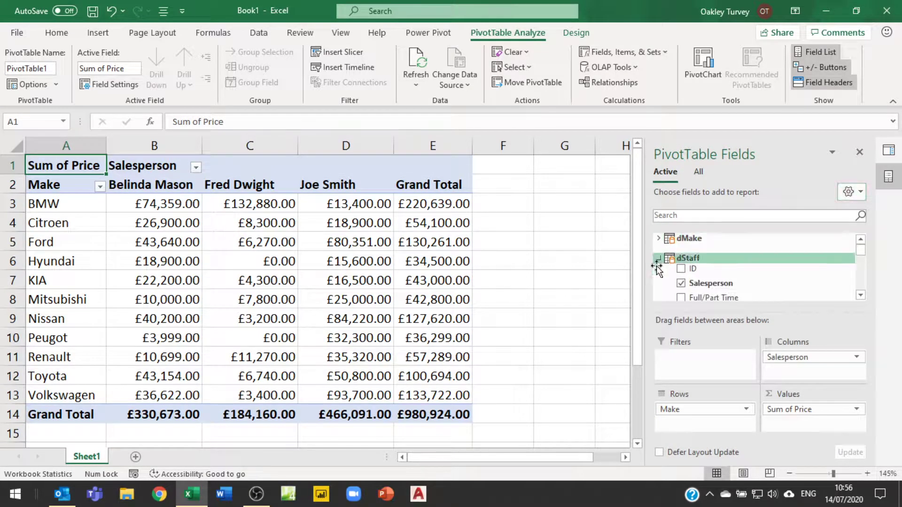
left_click(658, 258)
left_click(658, 278)
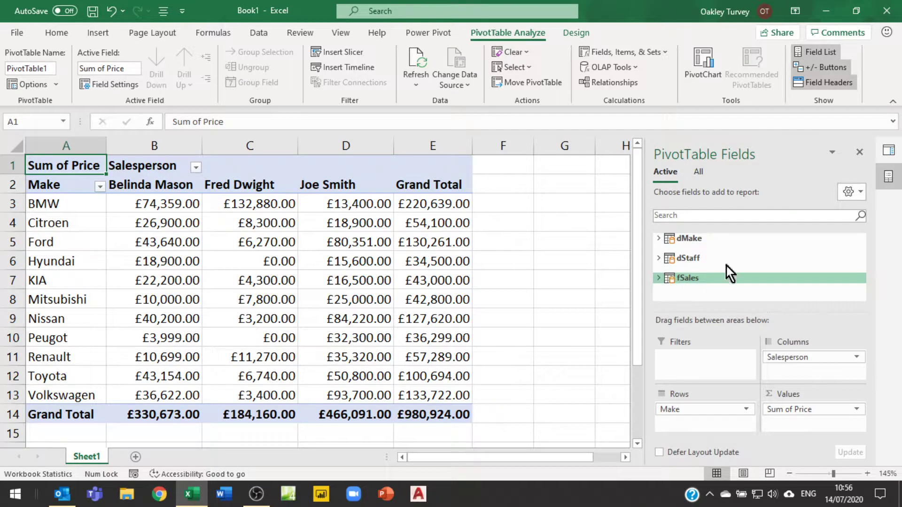
Return the PivotTable field list to showing all tables and minimize the workbook window.
left_click(700, 170)
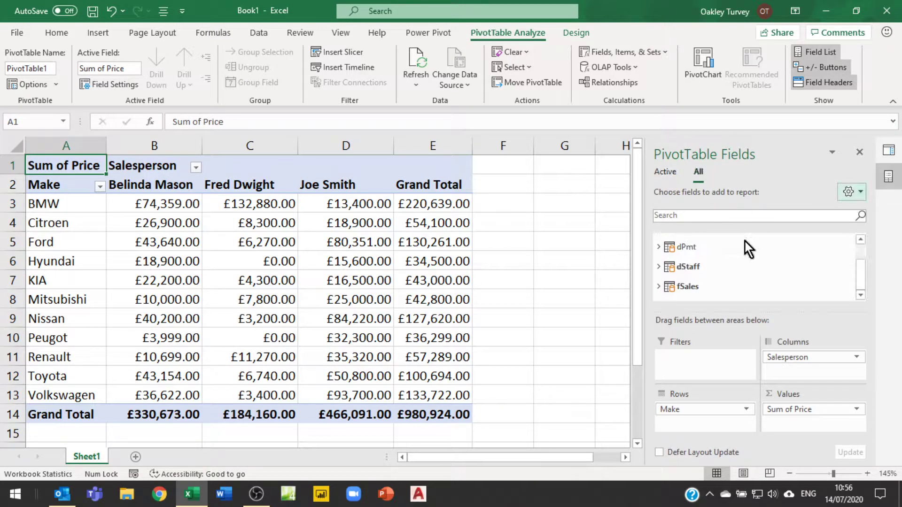
scroll(748, 260, "down", 2)
left_click(825, 11)
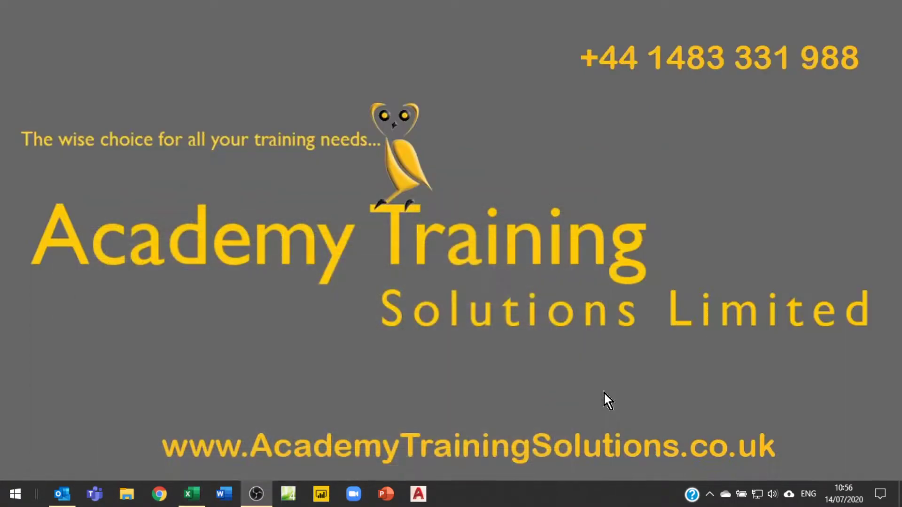